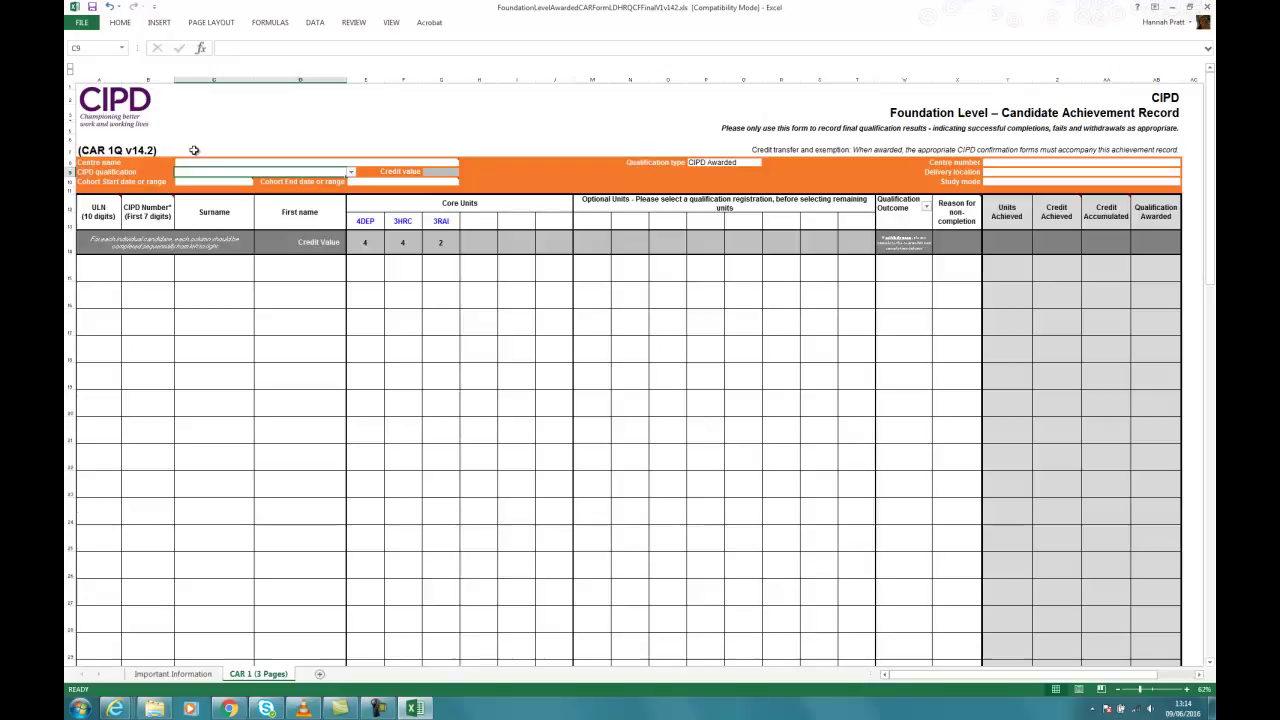
- Fill in the form header with centre name "Example Centre" and centre number 123
left_click(208, 162)
type("Example")
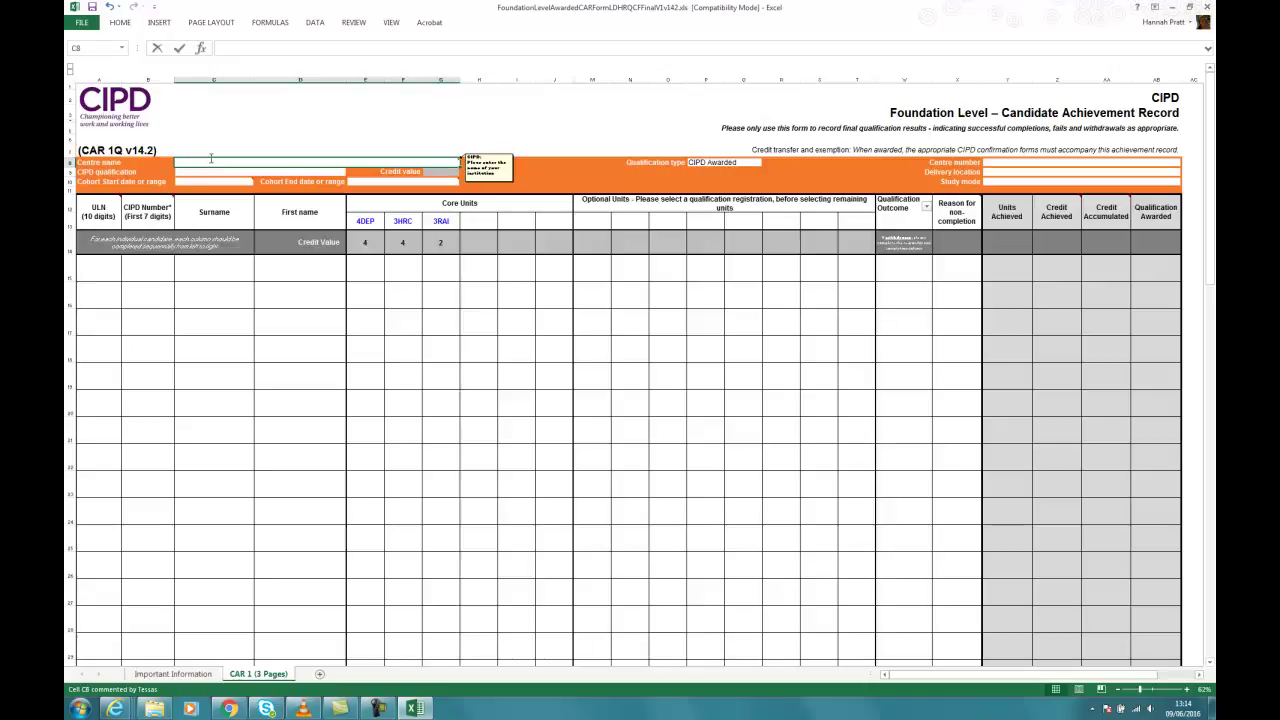
type(" Centre")
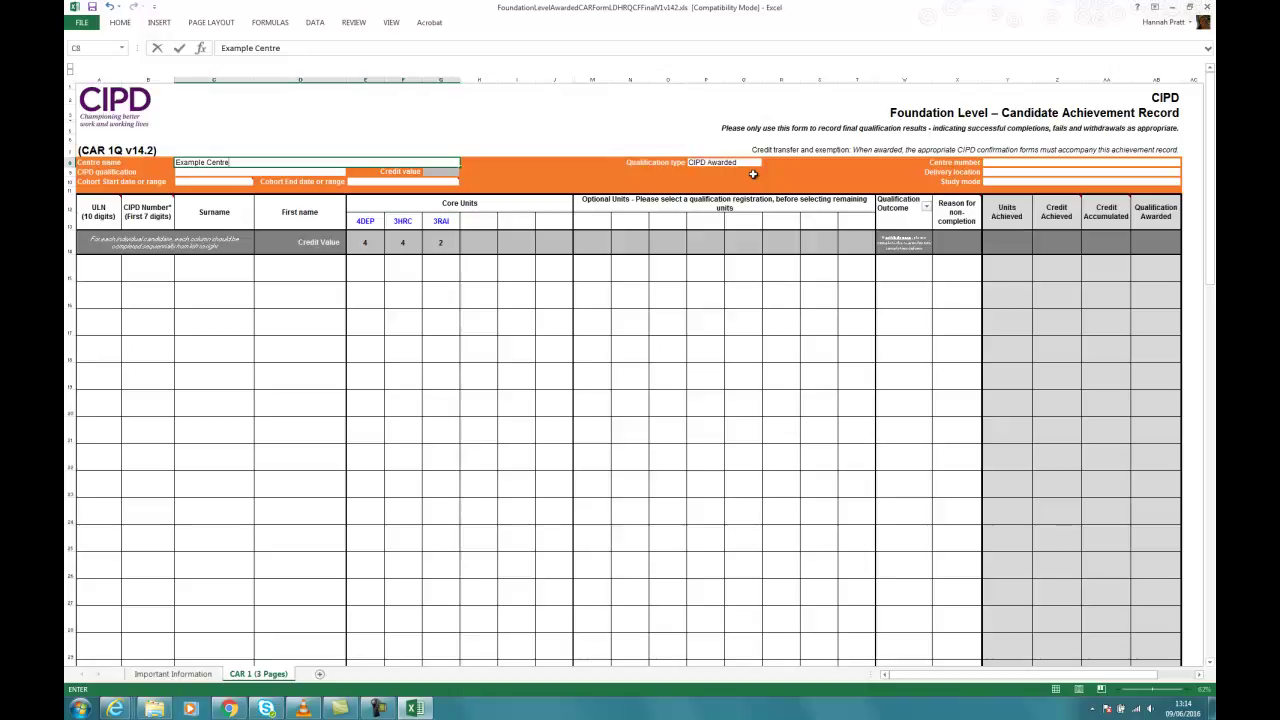
left_click(1013, 161)
type("123")
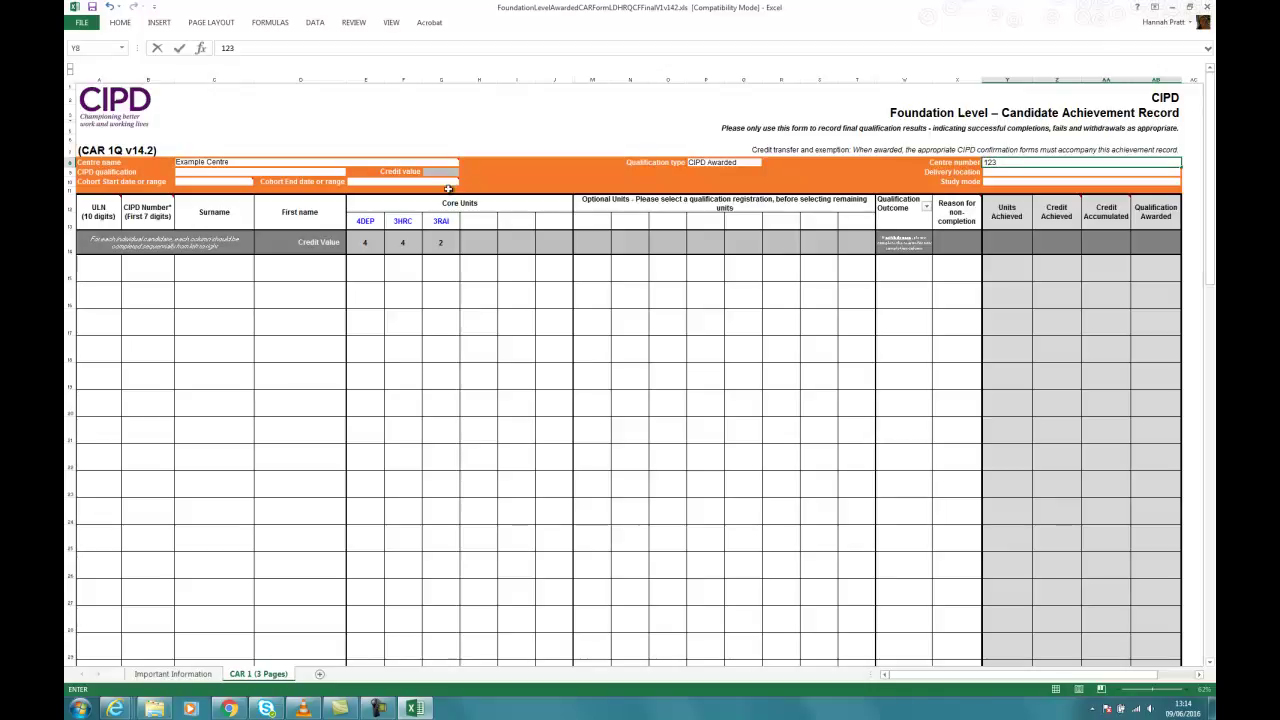
- Set the CIPD qualification to Level 3 Certificate in Human Resources Practice (QCF)
left_click(325, 171)
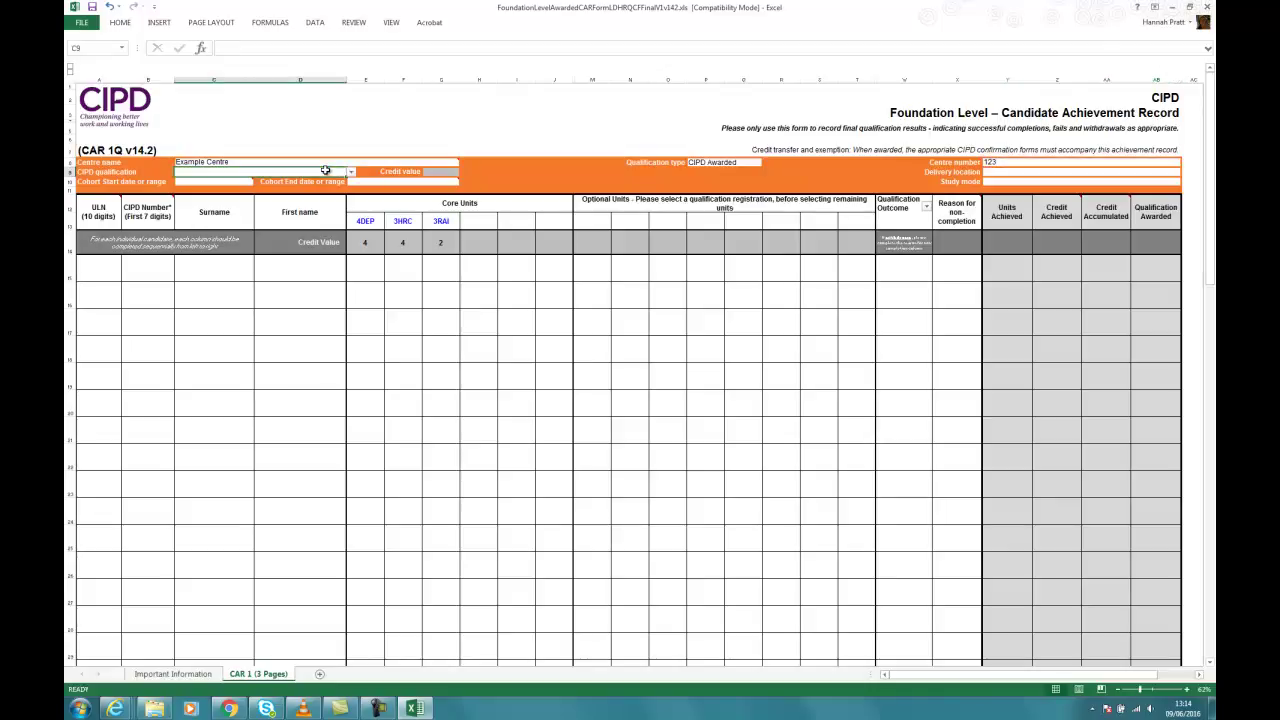
left_click(351, 175)
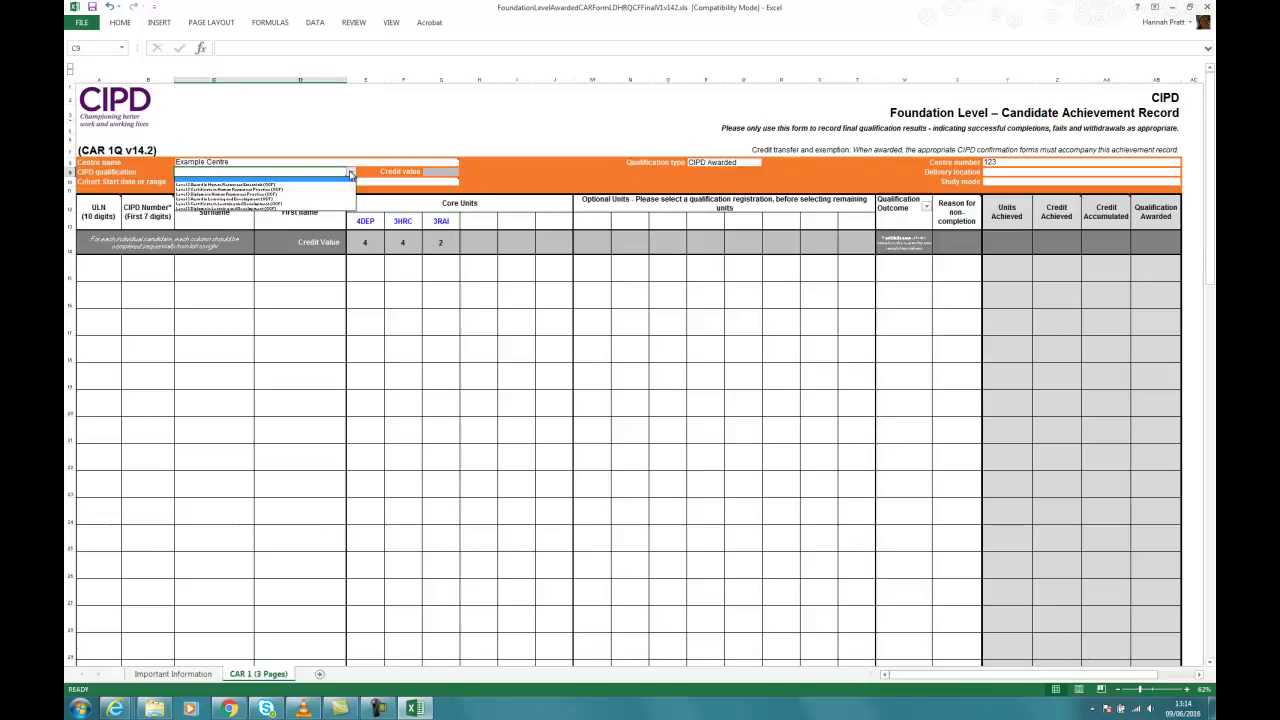
left_click(263, 189)
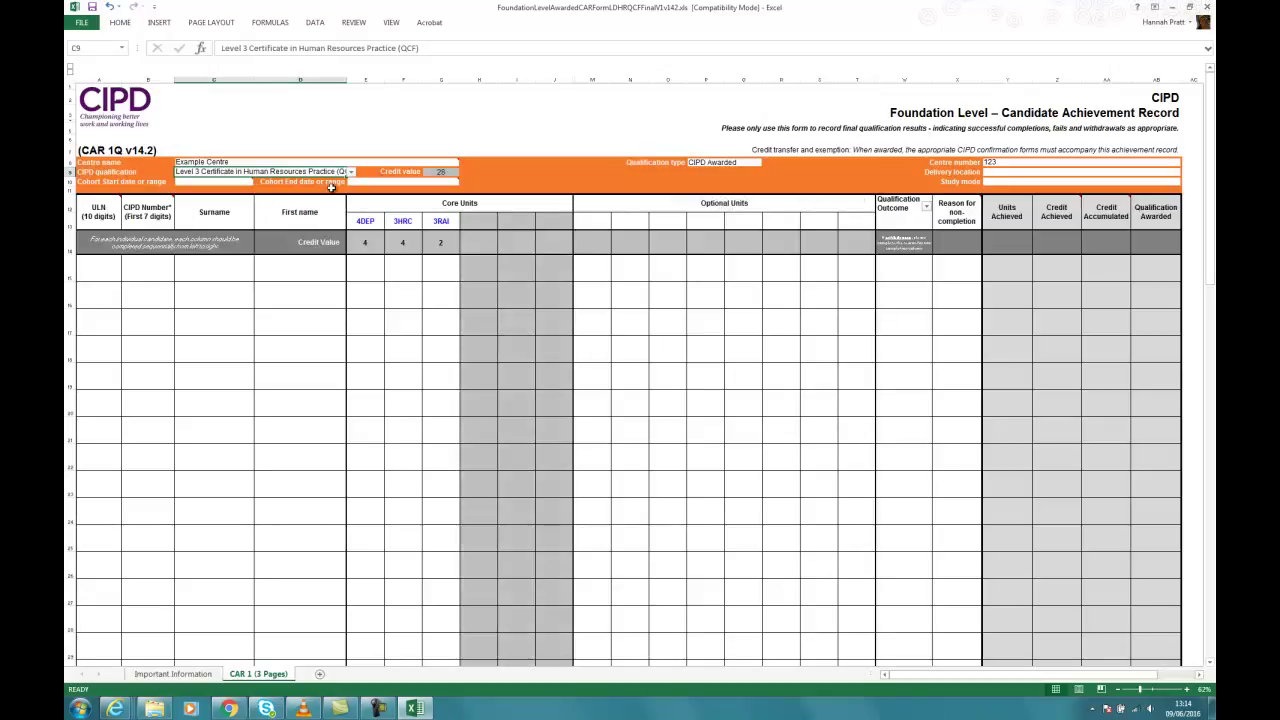
mouse_move(392, 182)
left_click(1001, 172)
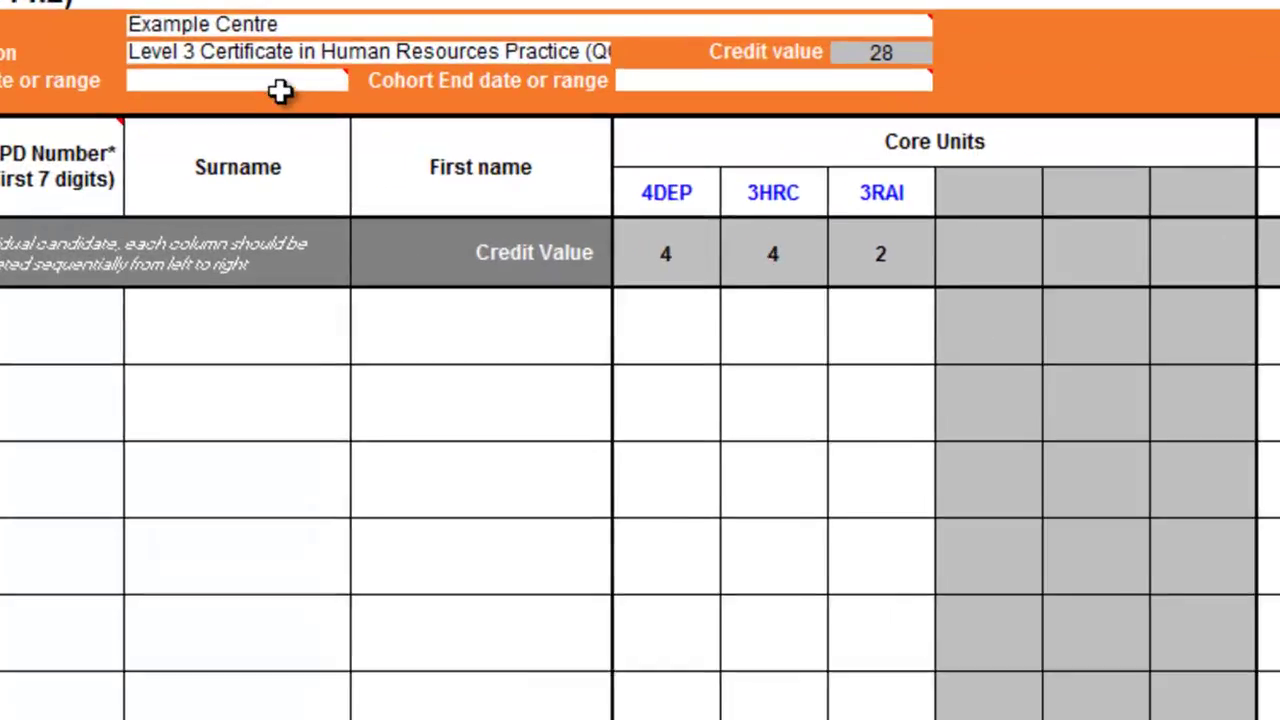
- Enter 01/01/2015 as the cohort start date and 31/12/2015 as the cohort end date
left_click(230, 181)
type("01/01/2015")
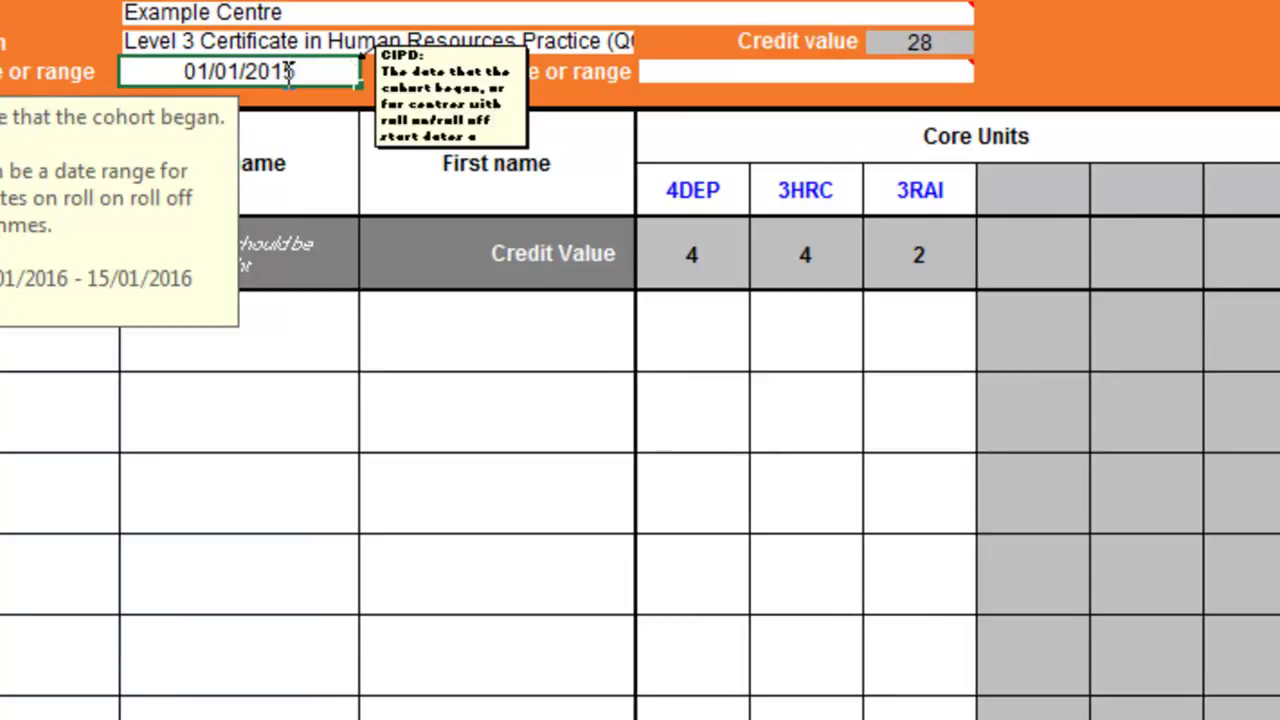
key("Tab")
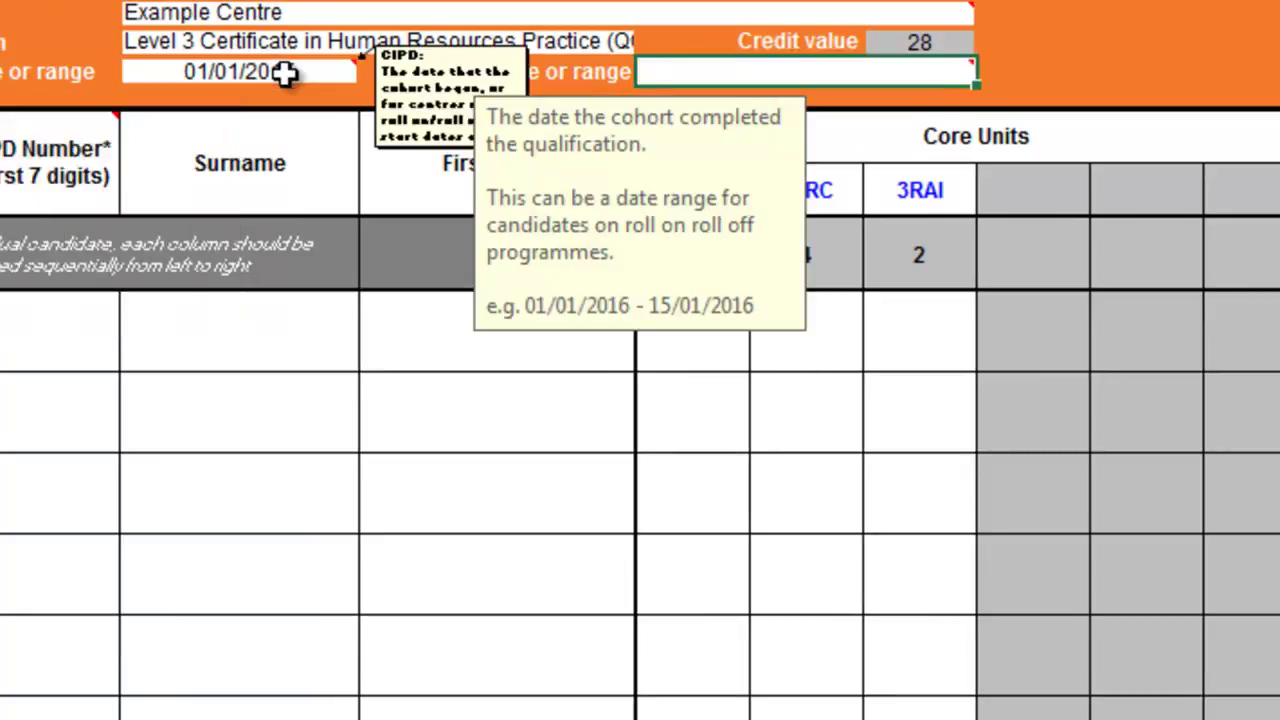
type("31/12/2015")
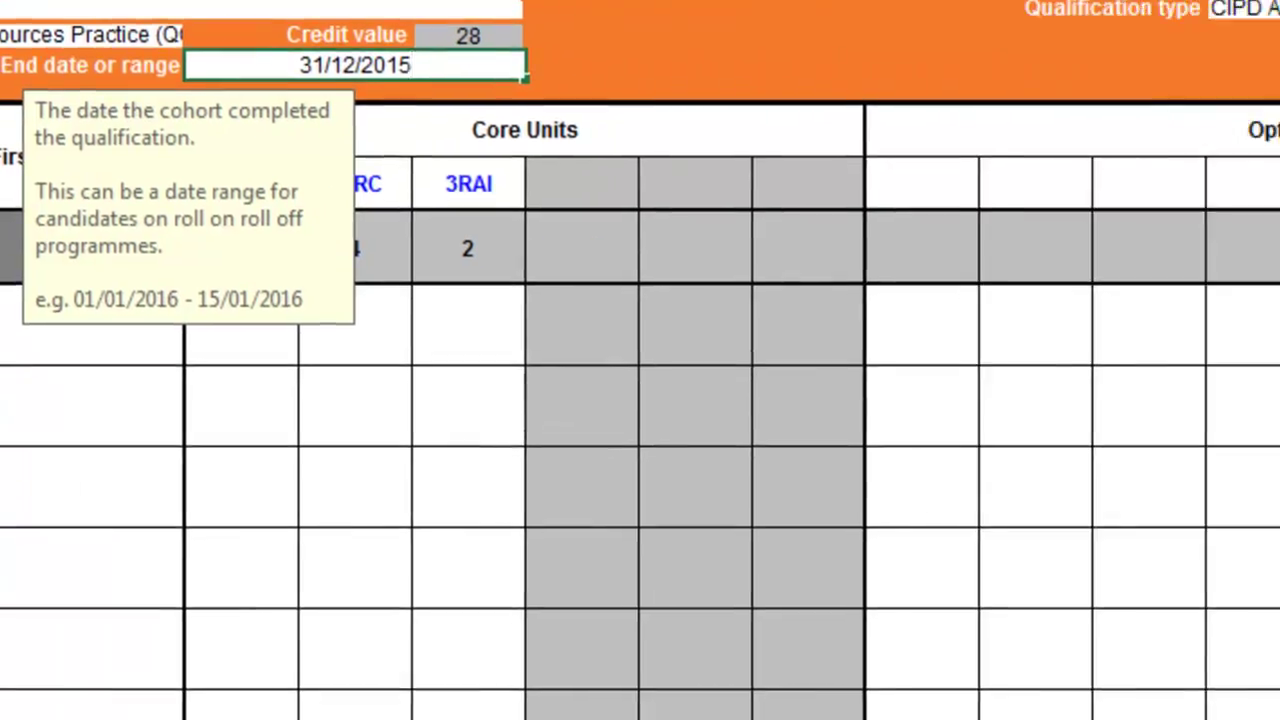
- Set the study mode in the form header to Part-time
left_click(849, 43)
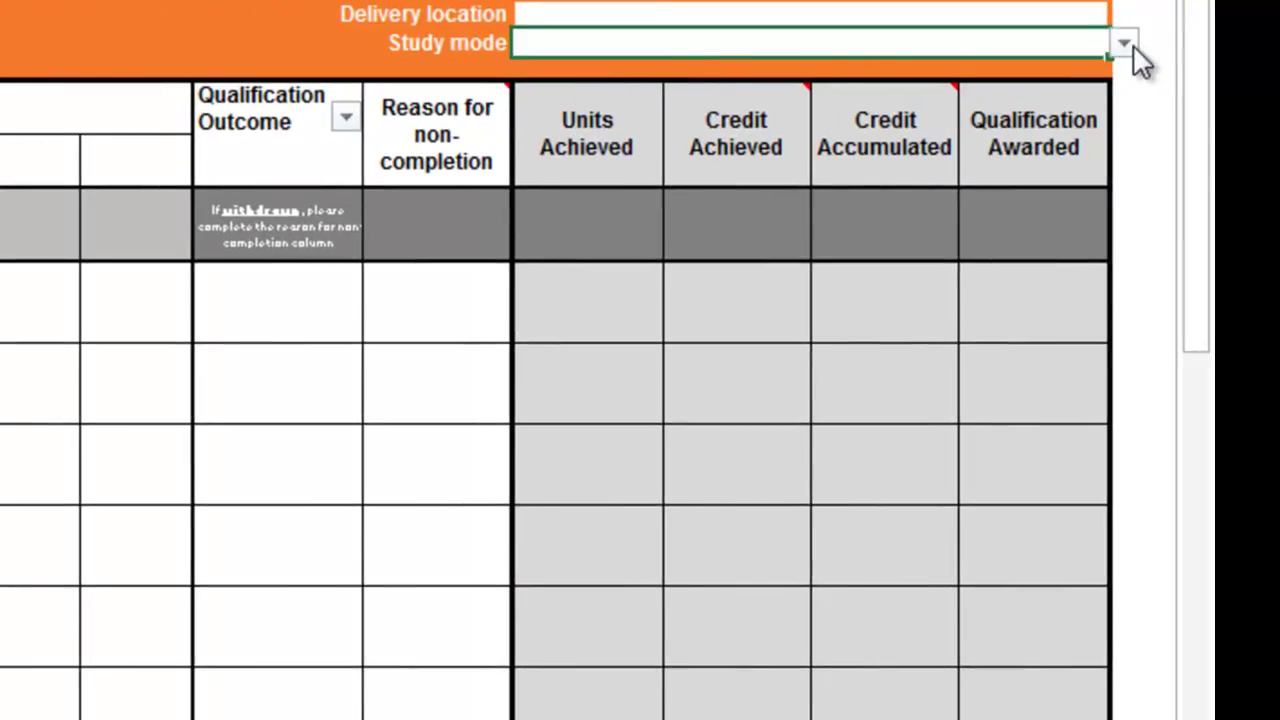
left_click(1124, 43)
left_click(667, 95)
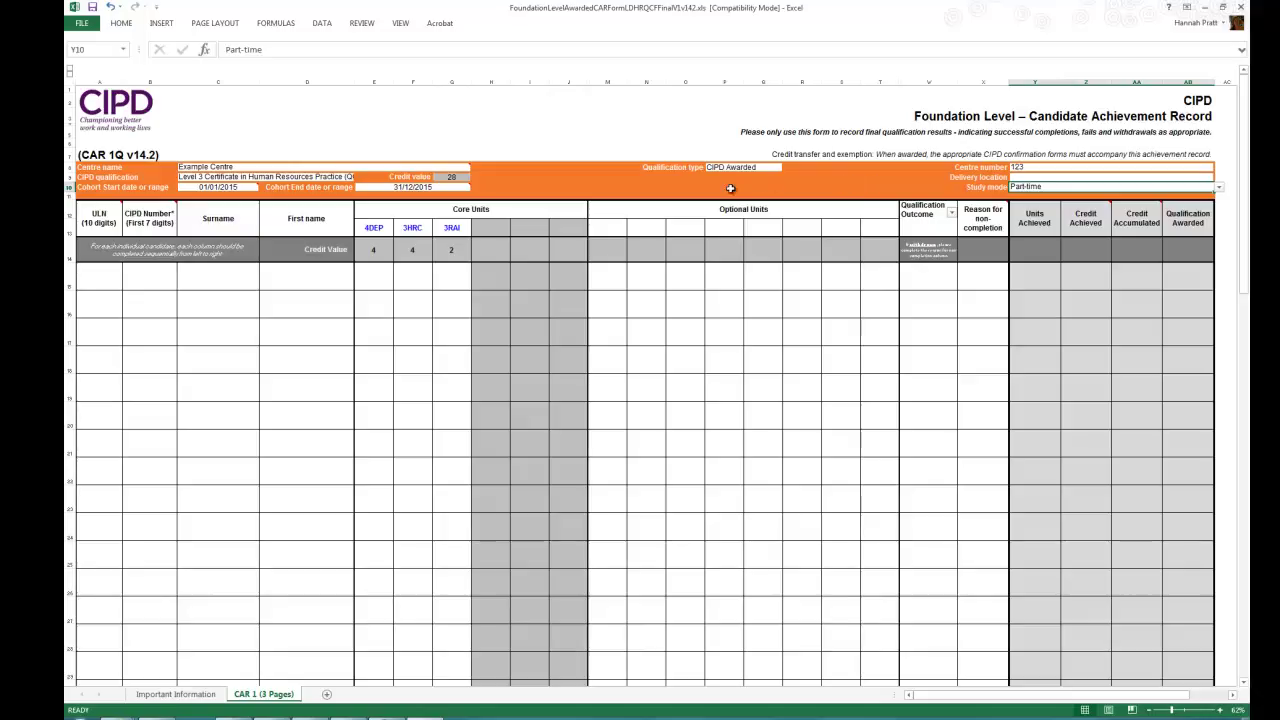
- Enter the first candidate's 10-digit ULN and 7-digit CIPD number in row 15
left_click(97, 274)
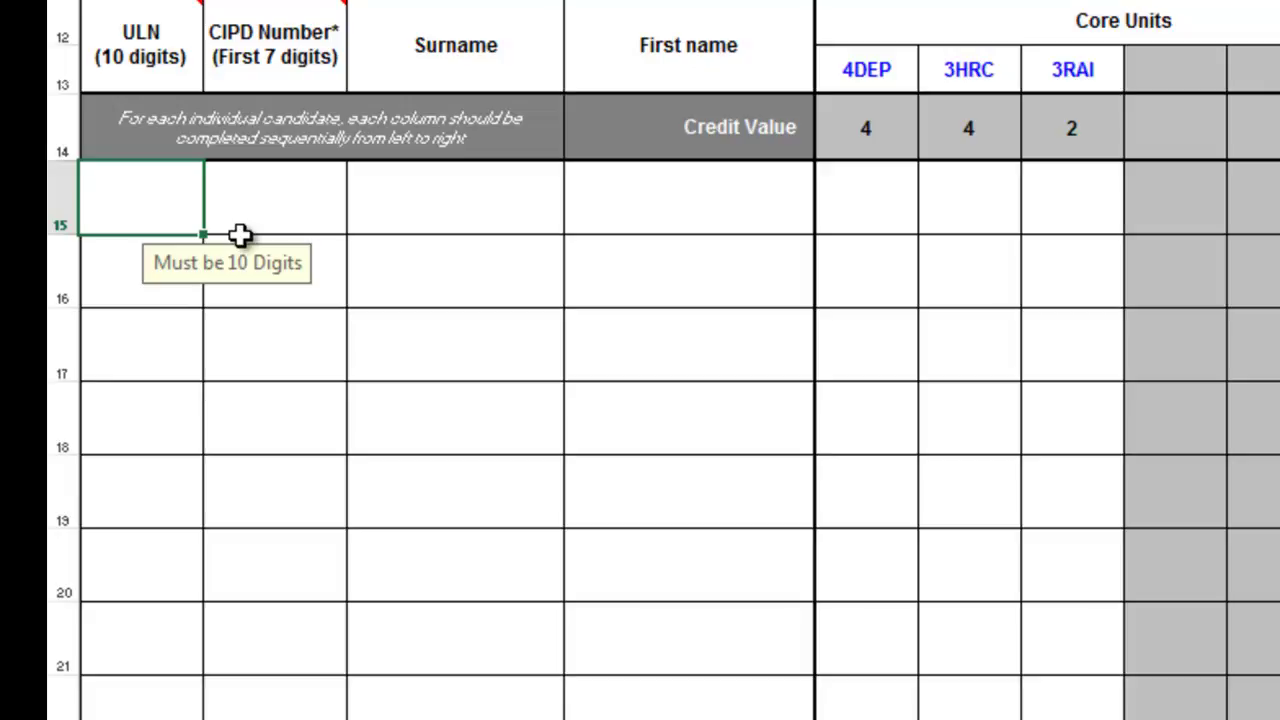
type("123456789")
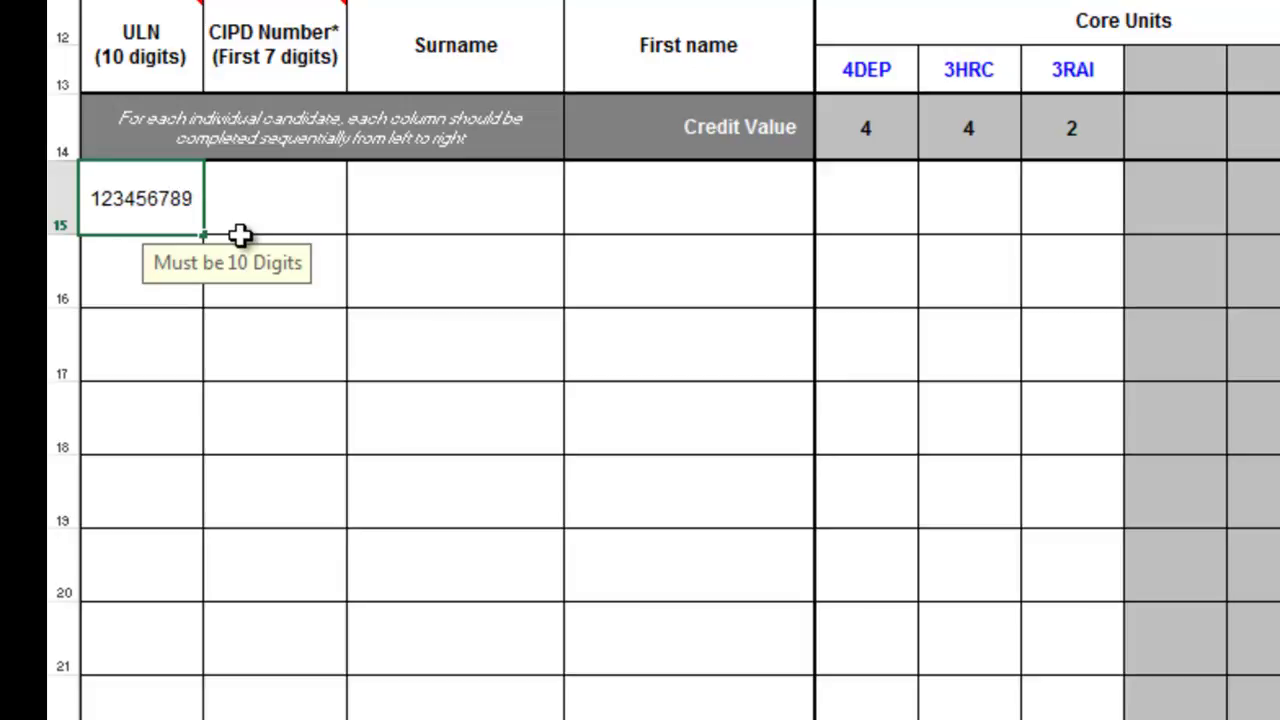
type("0")
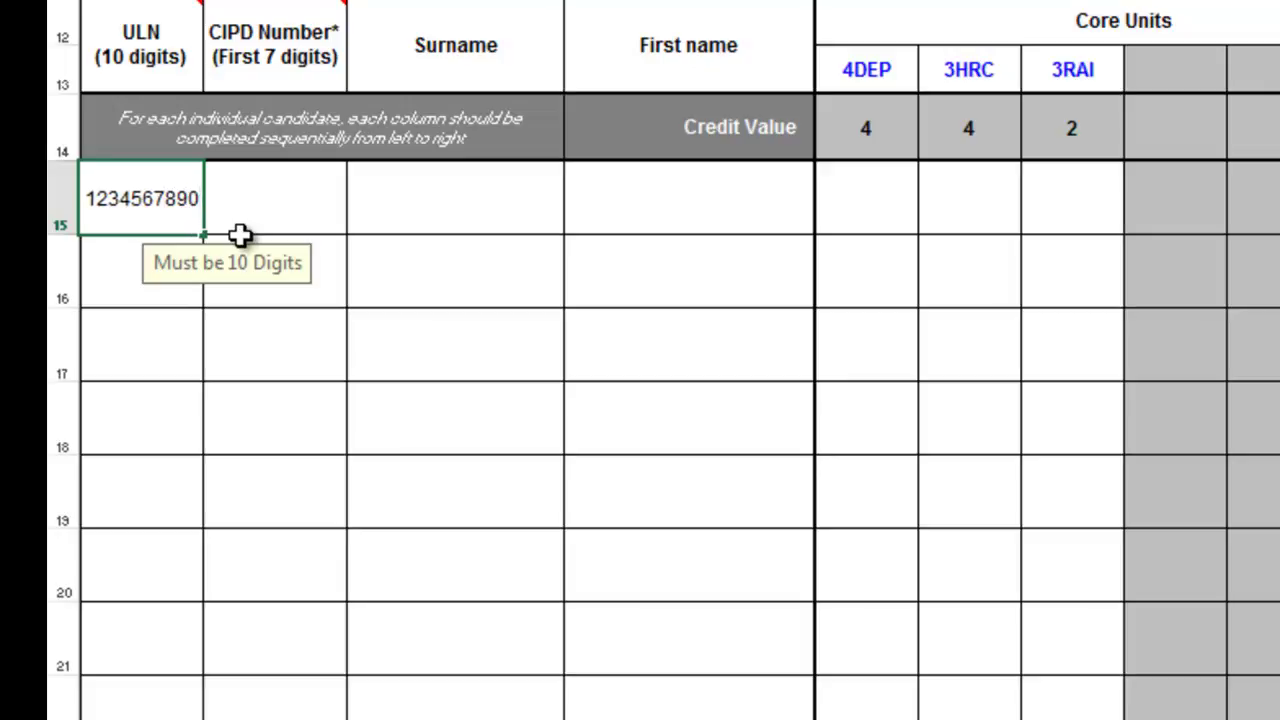
key("Tab")
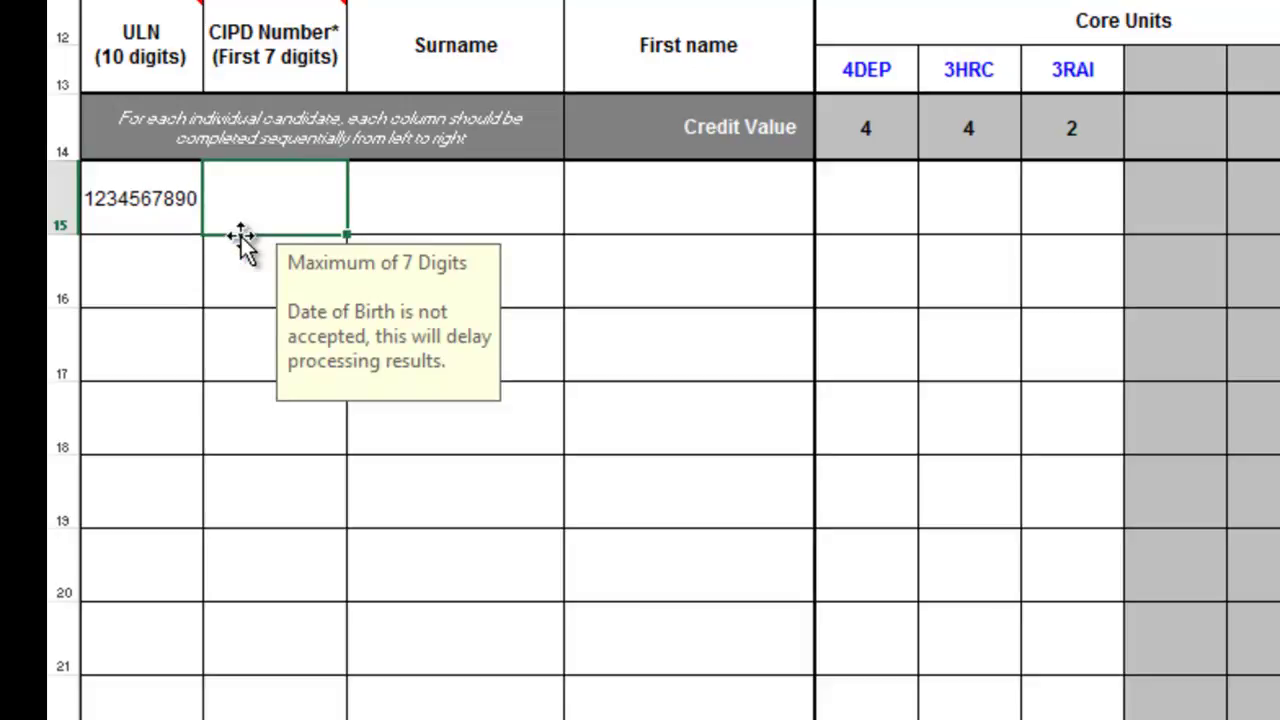
type("765432")
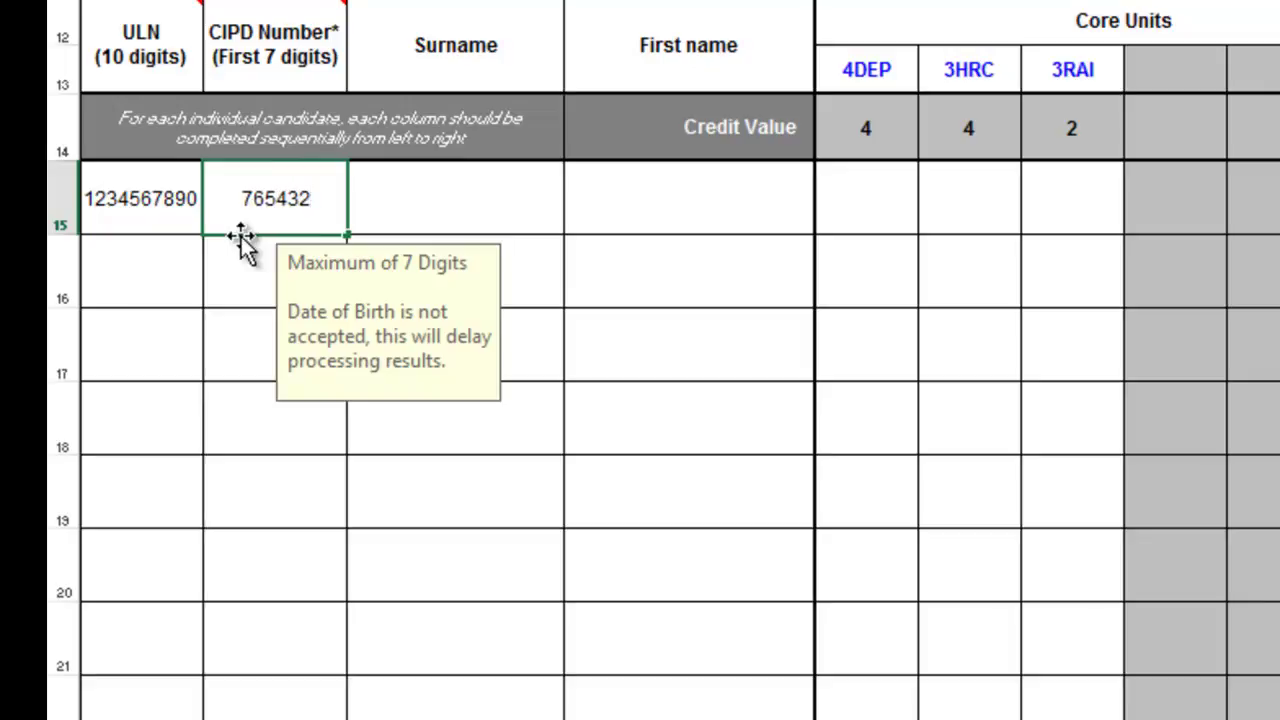
type("1")
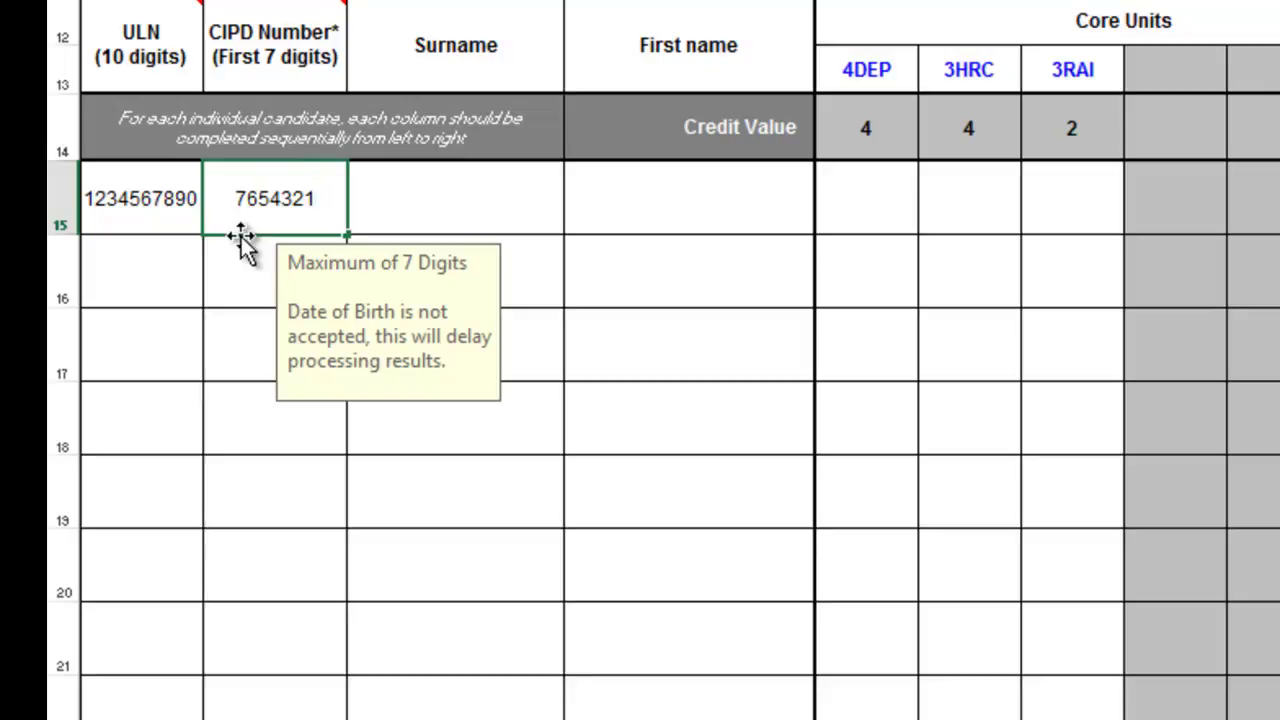
key("Tab")
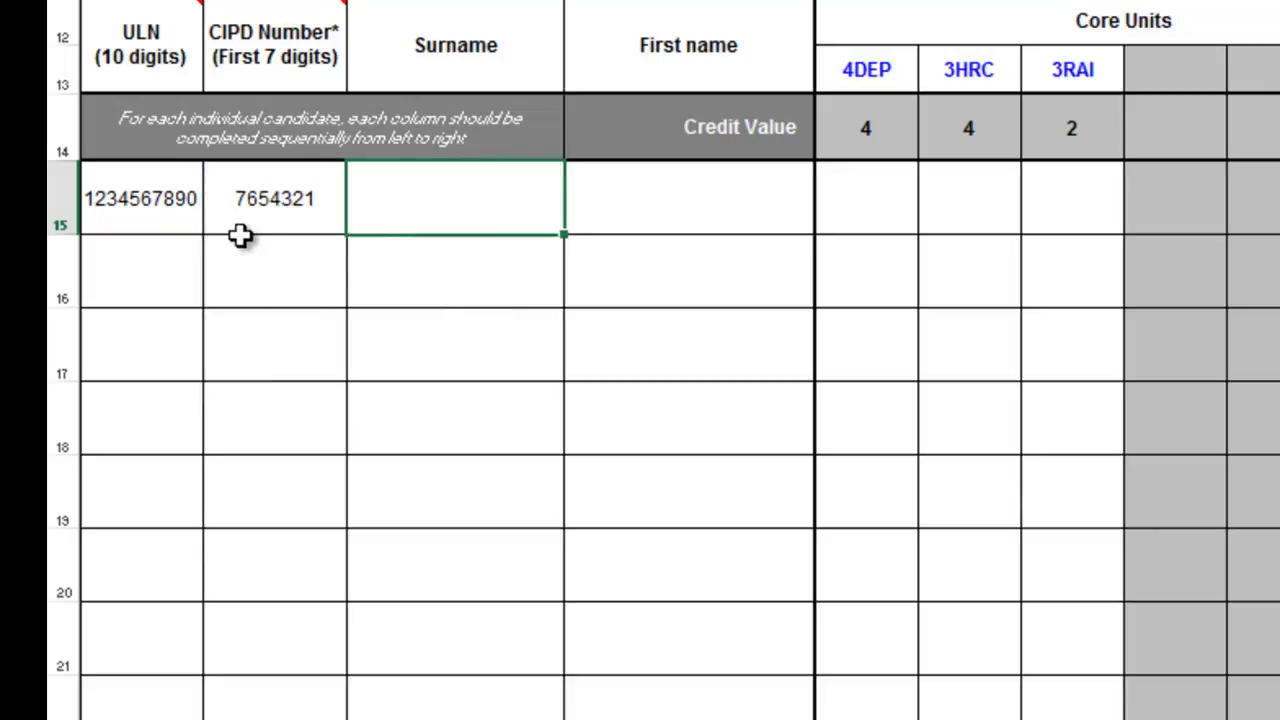
- Enter the first candidate's surname and first name in row 15
type("One")
key("Tab")
type("C")
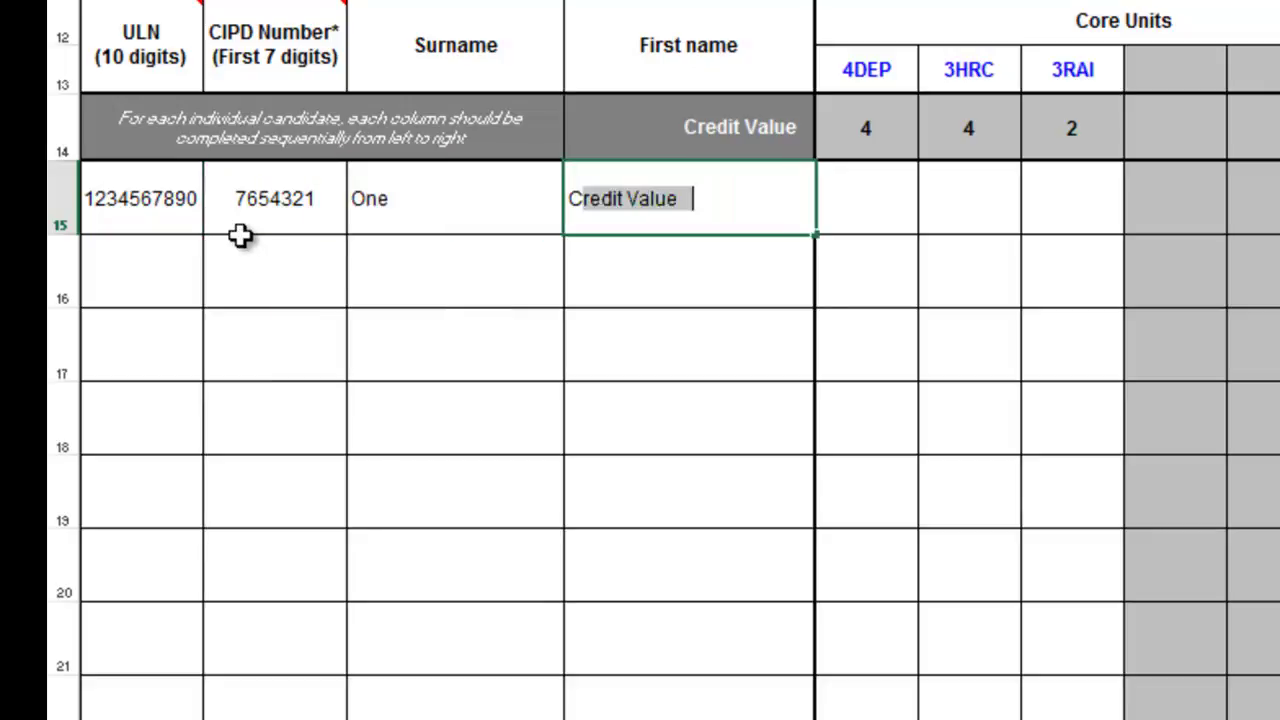
type("andidate")
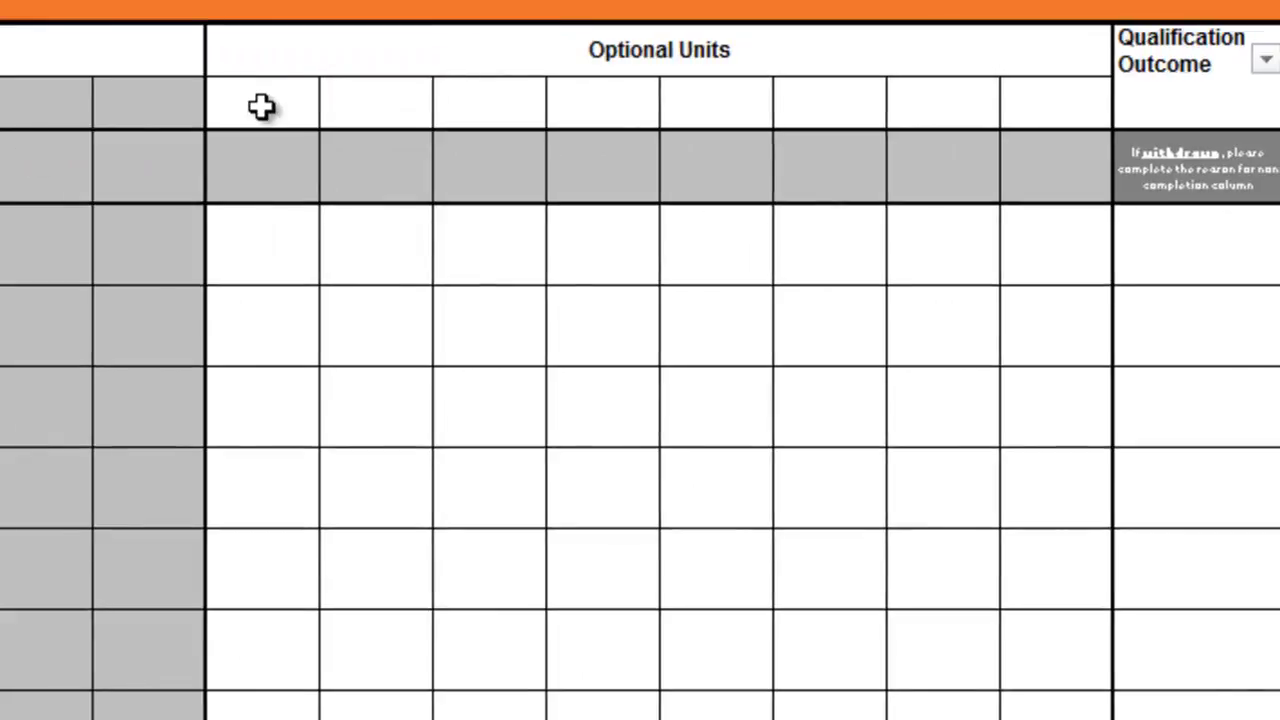
- Choose 3RTO, 3MER and 3PRM as the first three optional units in the header row
left_click(280, 108)
left_click(335, 113)
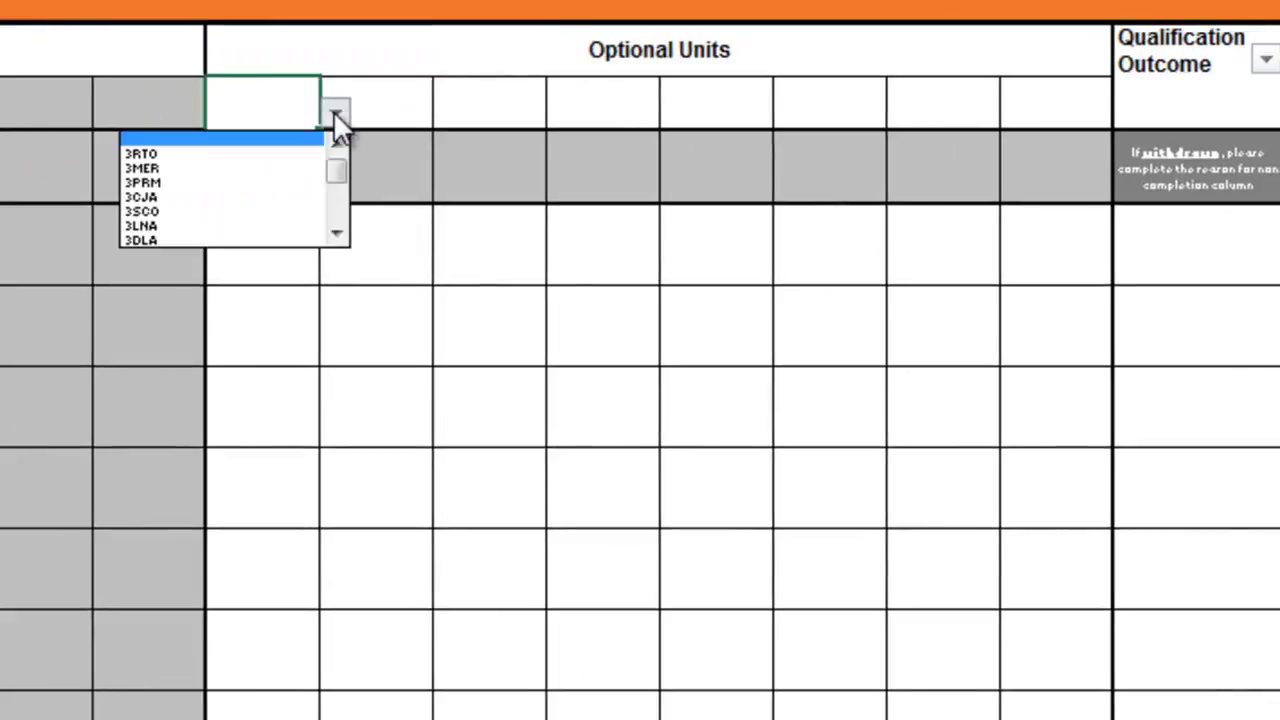
left_click(282, 152)
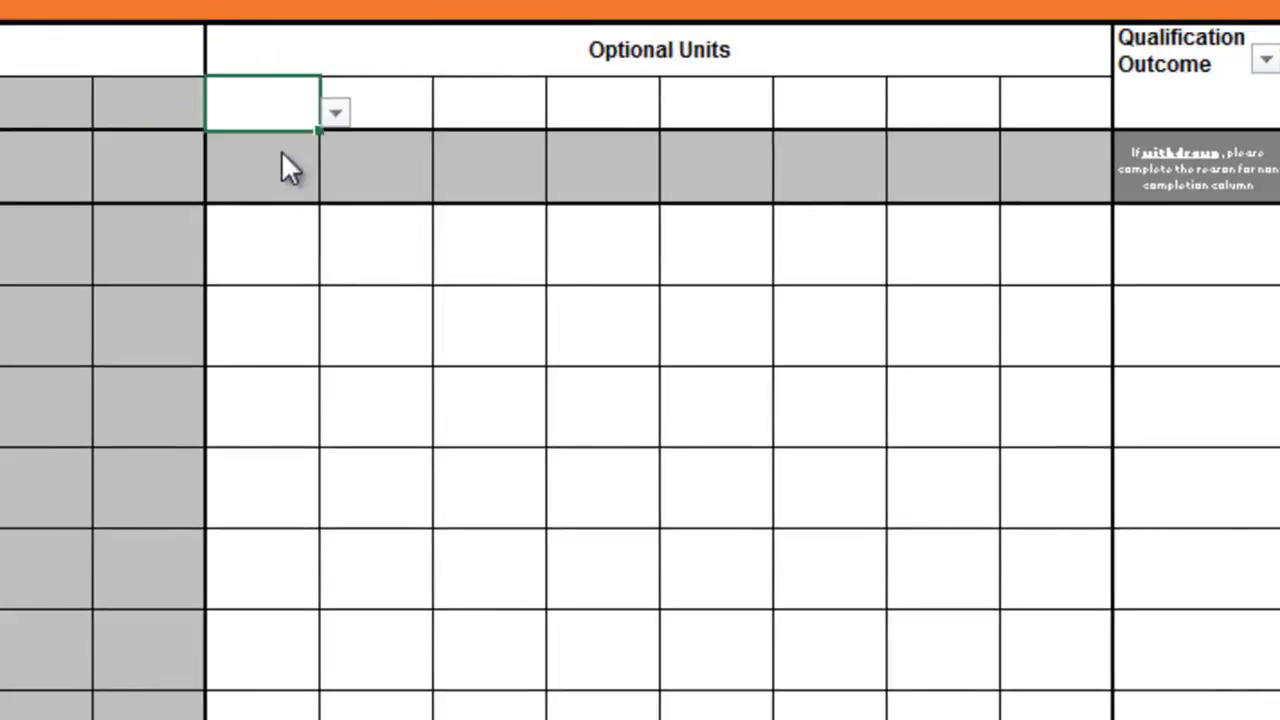
left_click(427, 117)
left_click(450, 113)
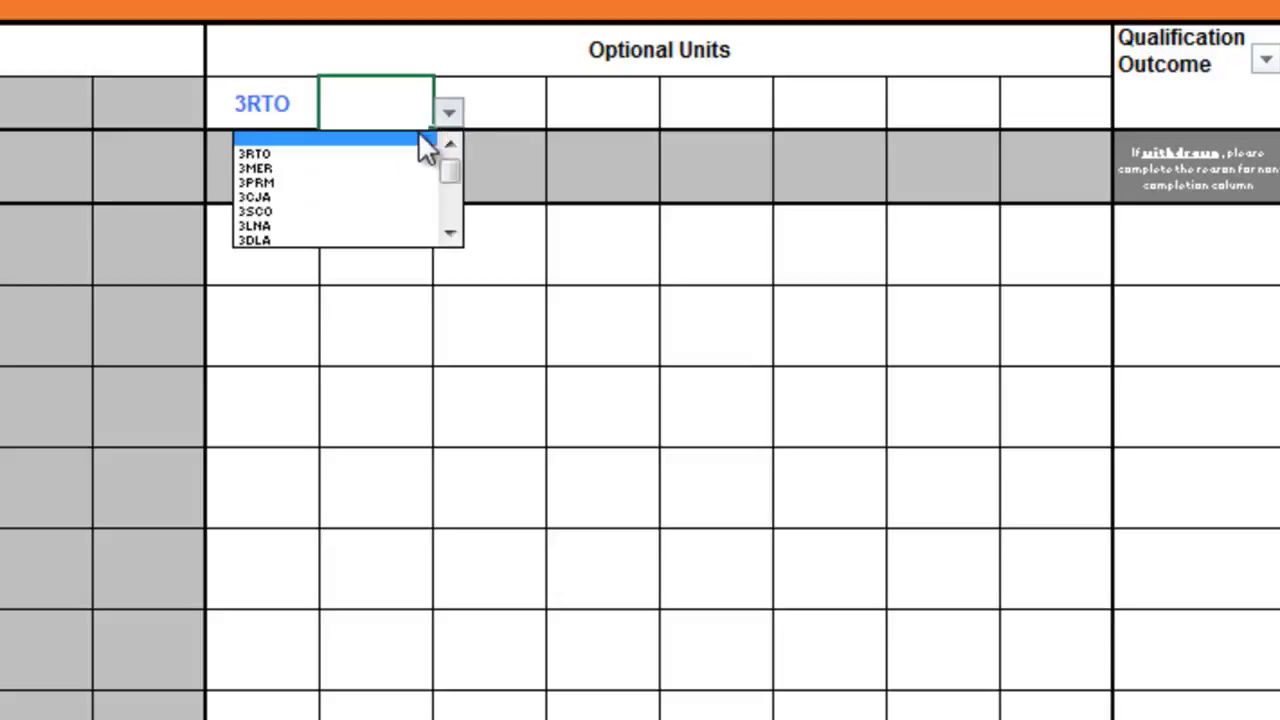
left_click(382, 166)
left_click(519, 120)
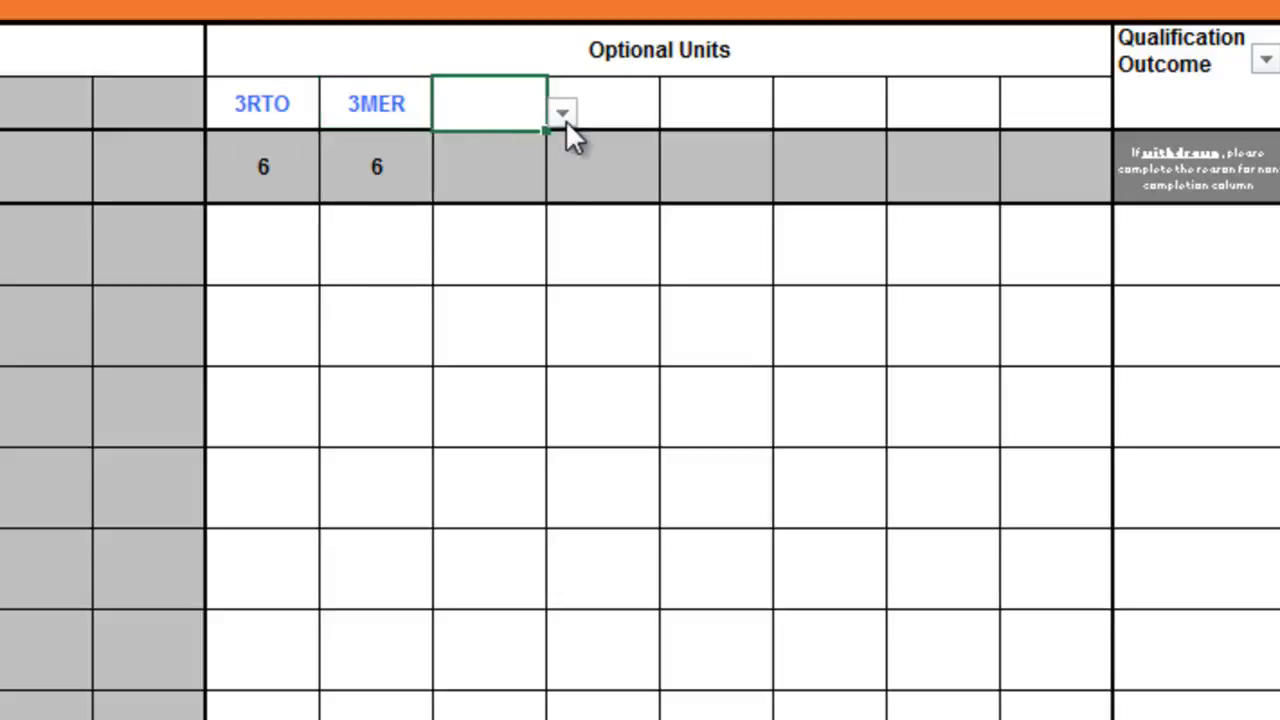
left_click(562, 113)
left_click(456, 178)
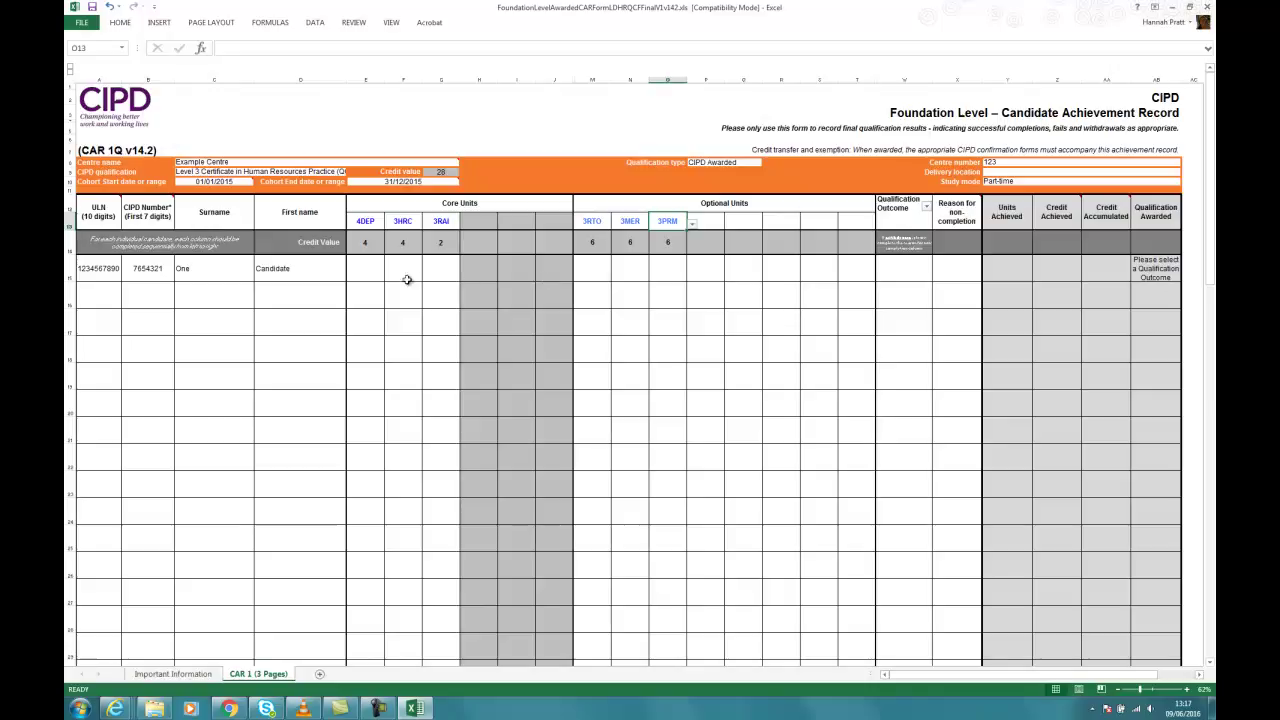
- Record a Pass for the first candidate in the core units 4DEP, 3HRC and 3RAI
left_click(369, 270)
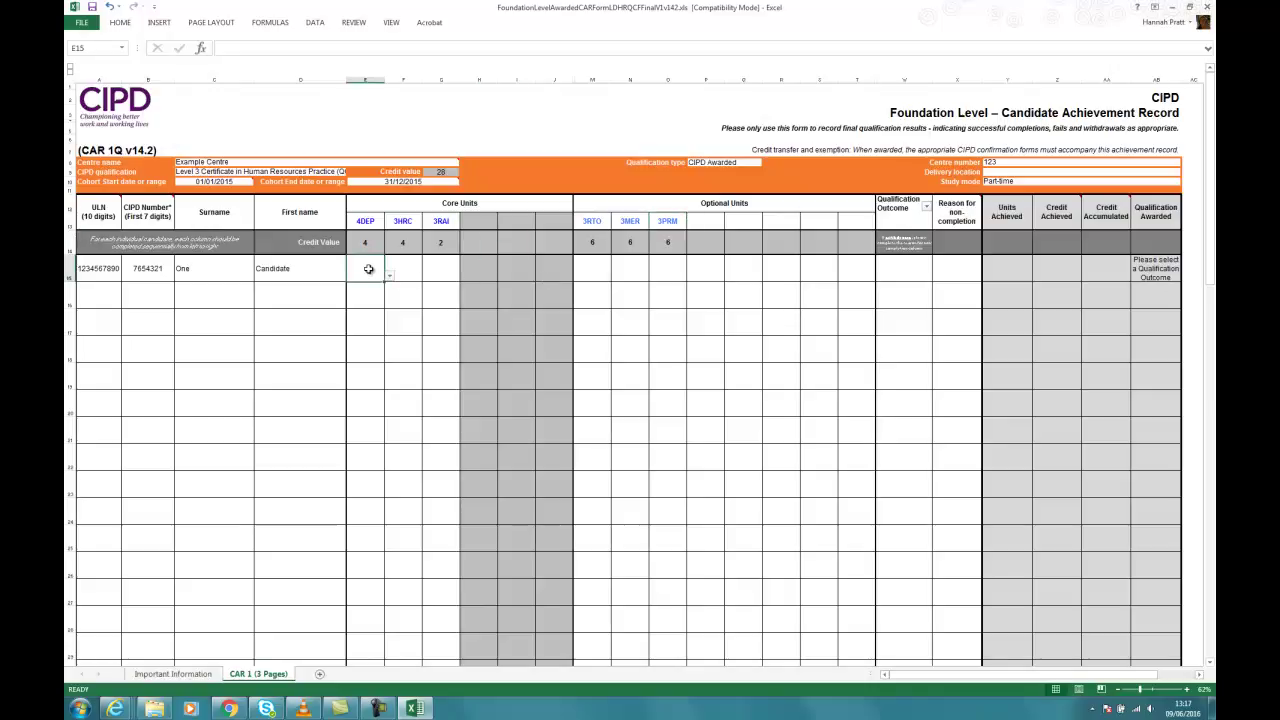
left_click(389, 276)
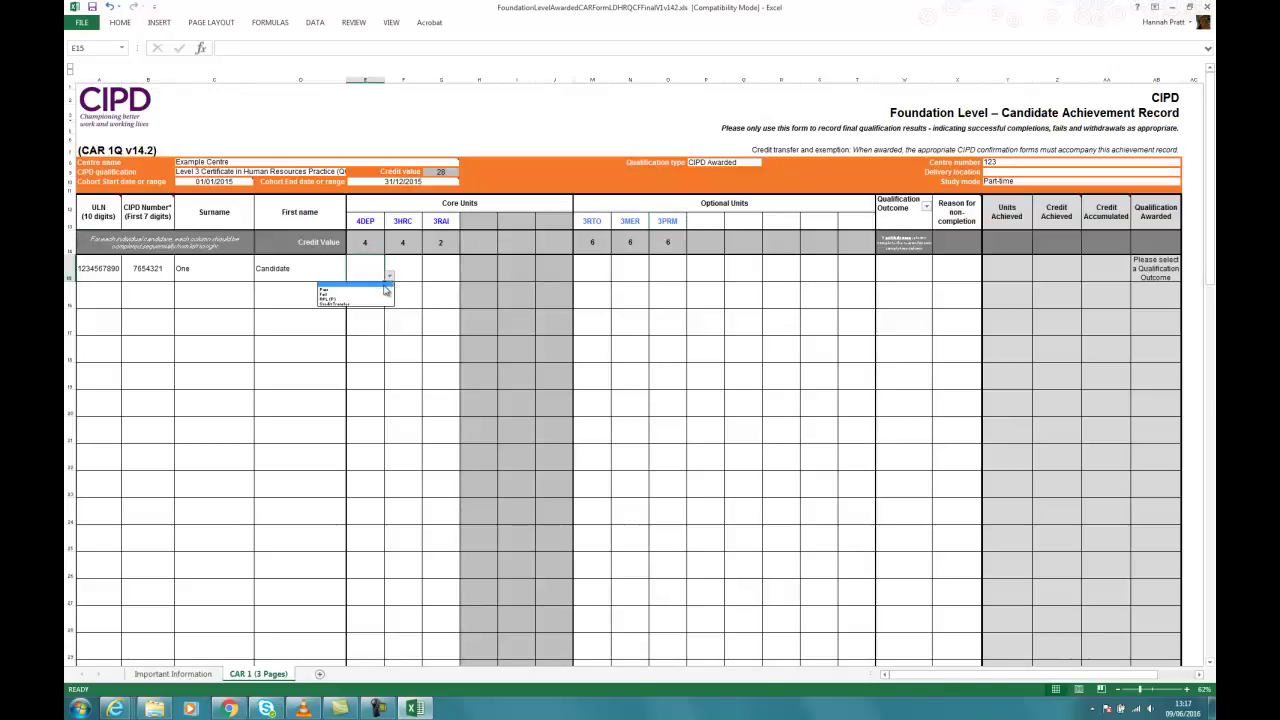
left_click(383, 292)
left_click(410, 268)
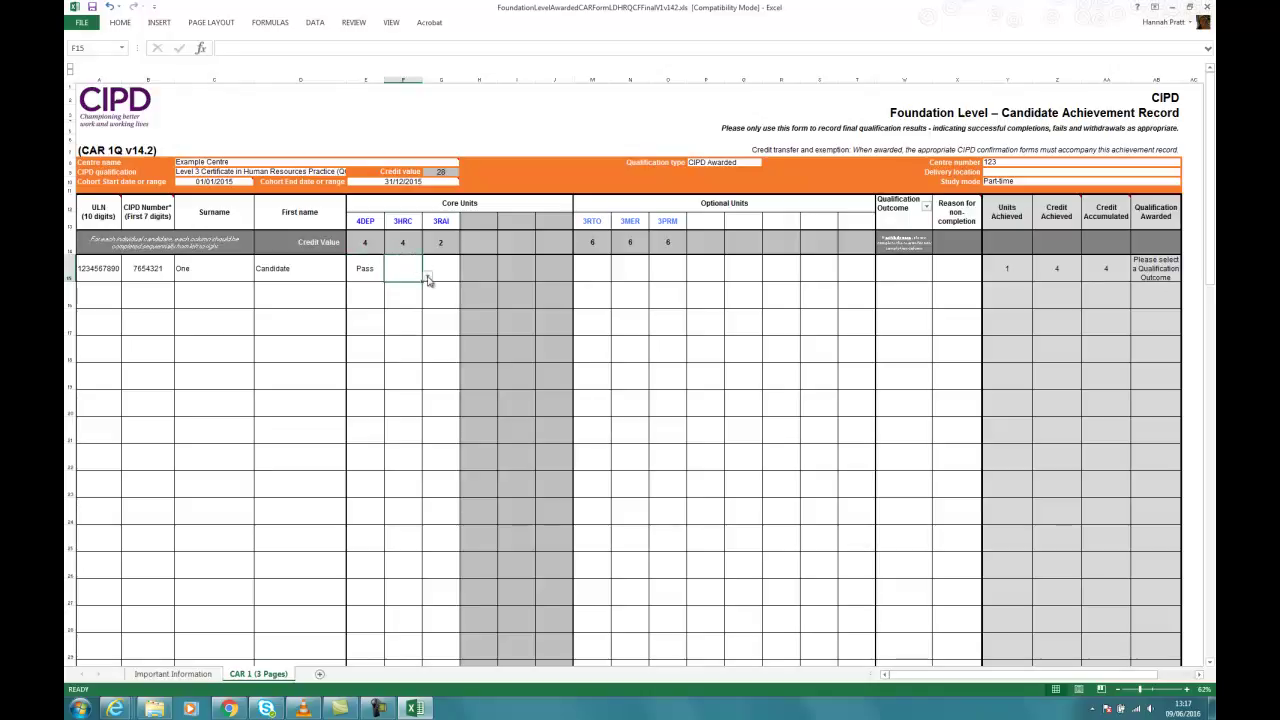
left_click(427, 277)
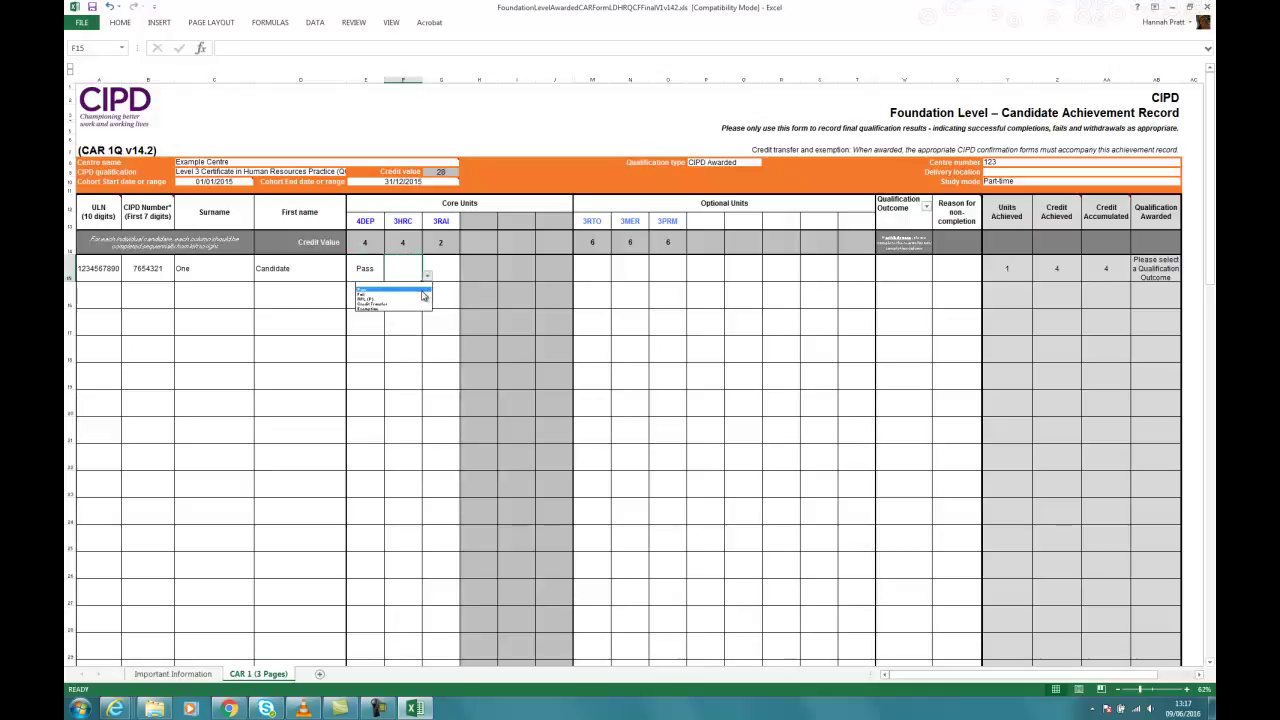
left_click(423, 291)
left_click(446, 267)
left_click(465, 281)
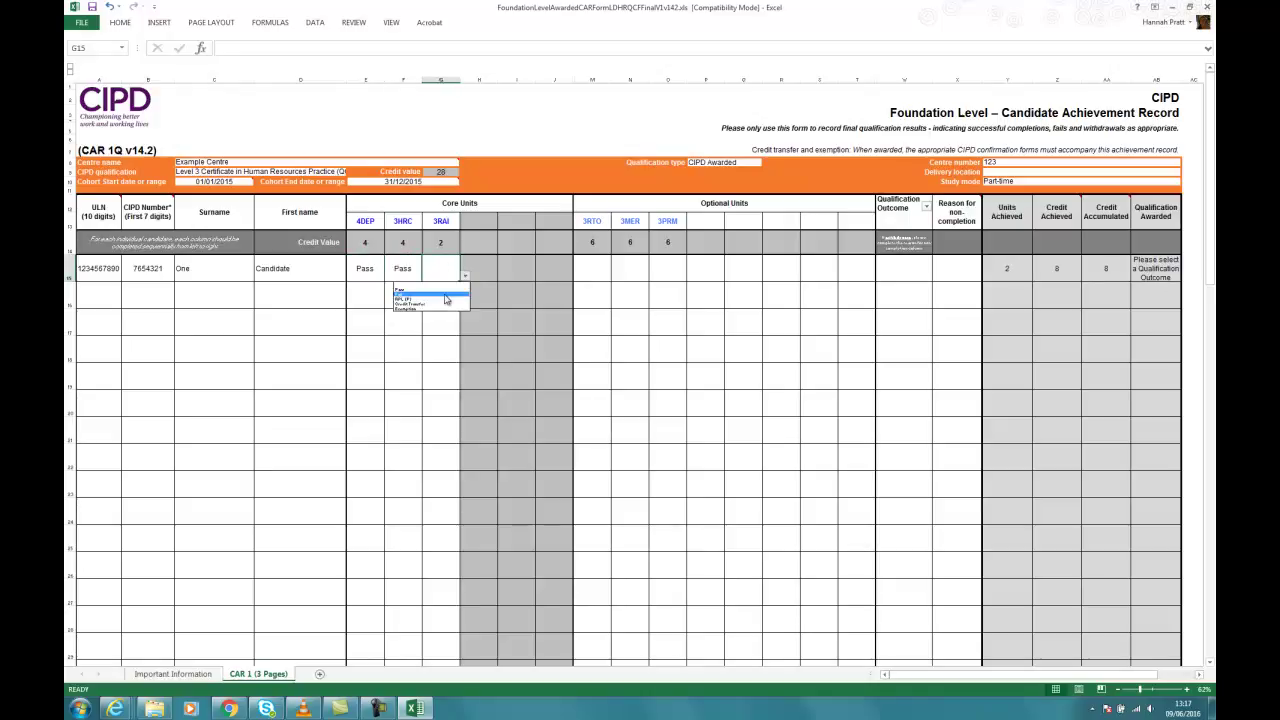
left_click(447, 290)
- Record a Pass for the first candidate in the optional units 3RTO, 3MER and 3PRM
left_click(605, 270)
left_click(617, 276)
left_click(605, 290)
left_click(634, 268)
left_click(653, 276)
left_click(638, 291)
left_click(674, 268)
left_click(692, 276)
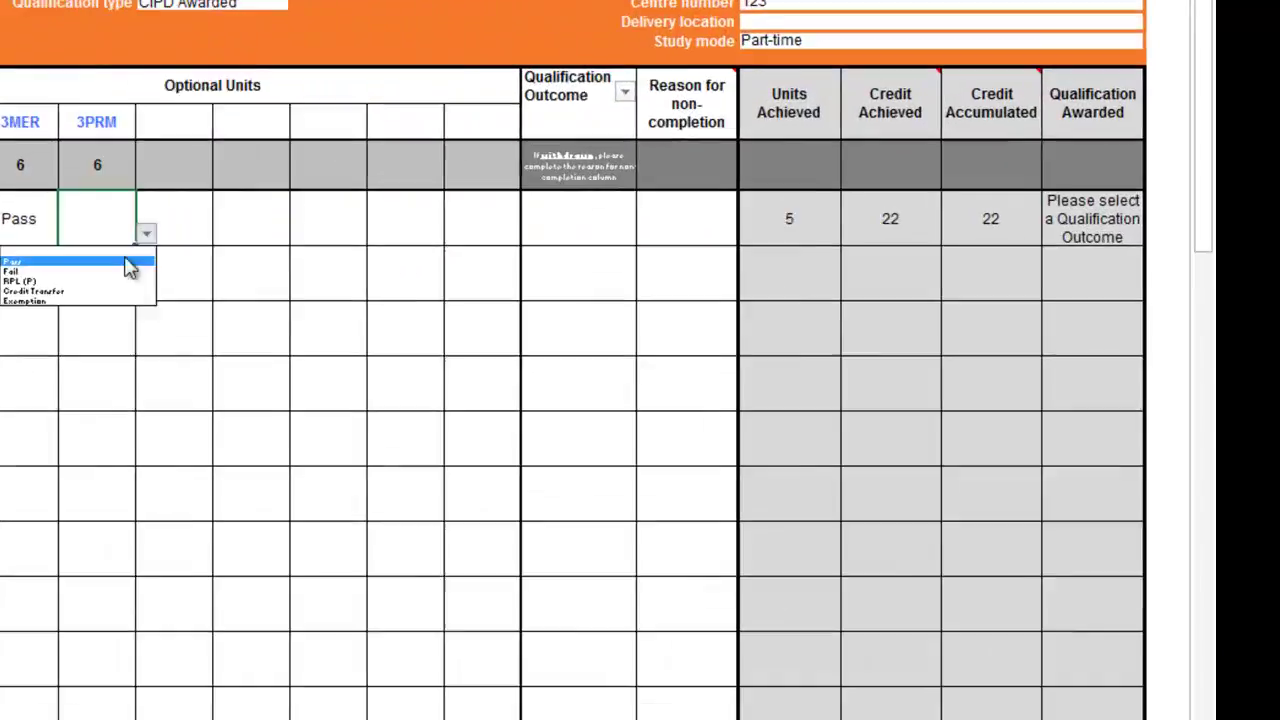
left_click(128, 262)
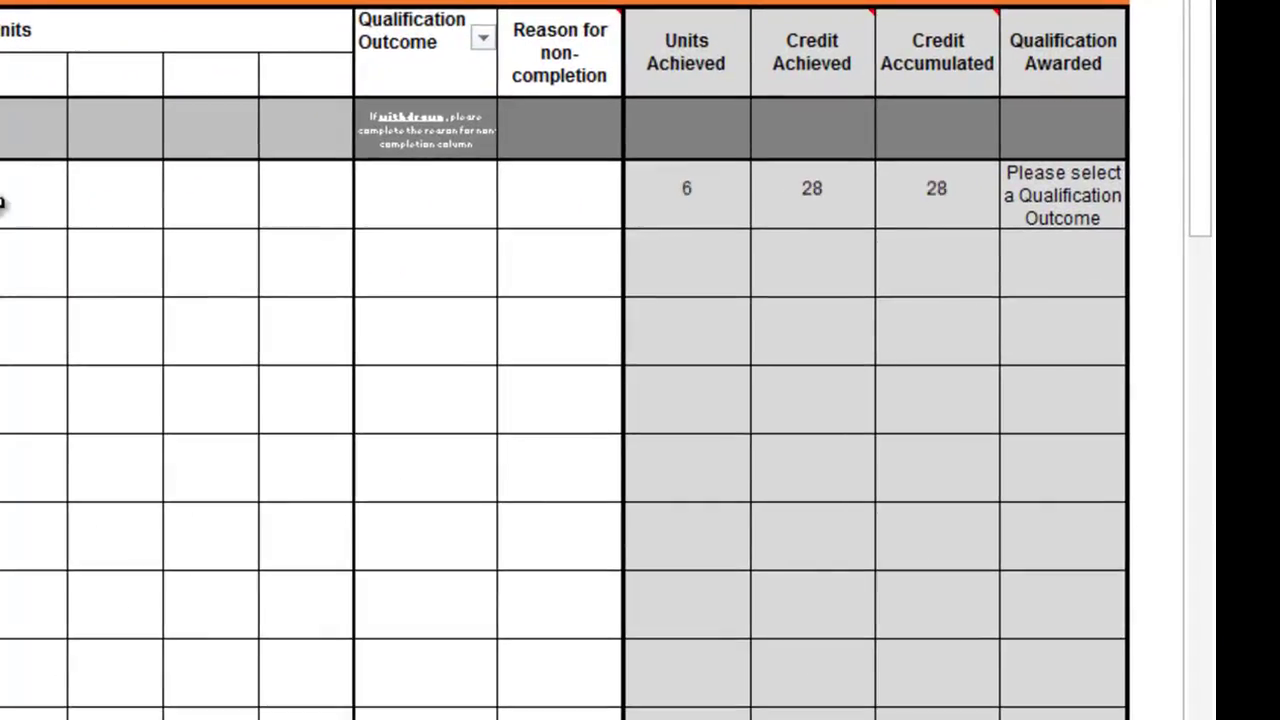
- Set the first candidate's qualification outcome to Pass
left_click(561, 213)
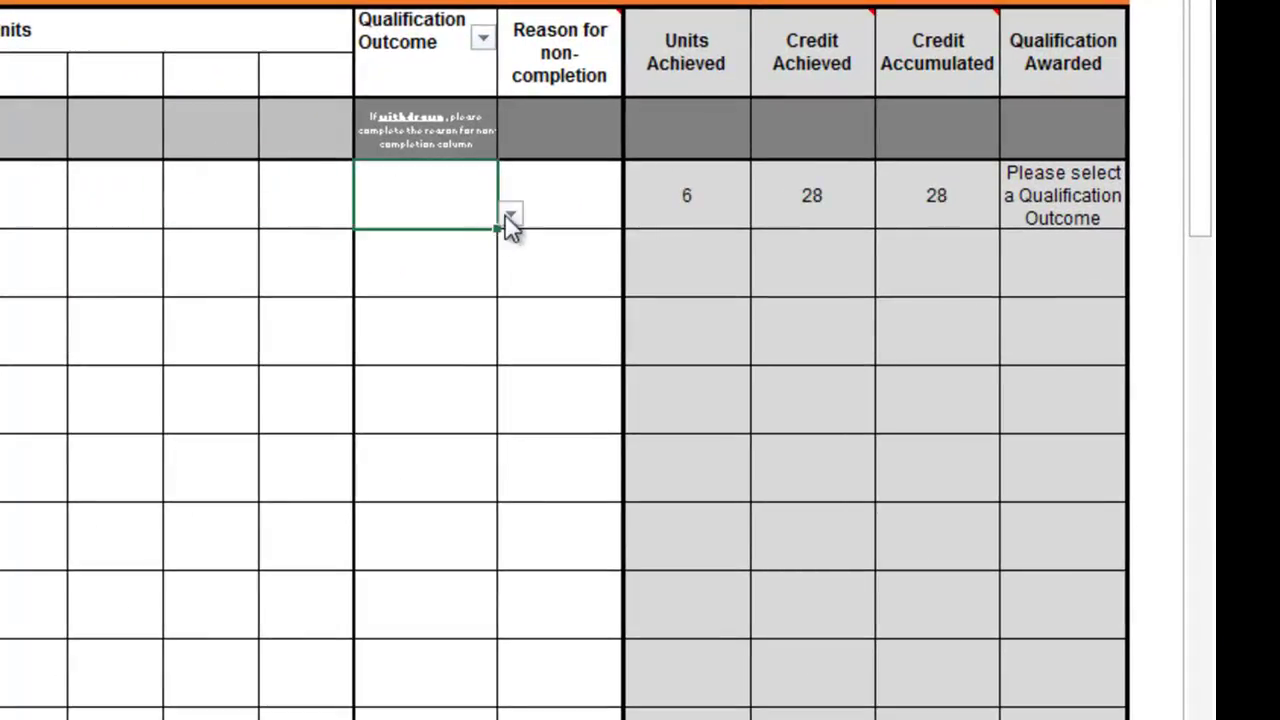
left_click(507, 220)
left_click(486, 247)
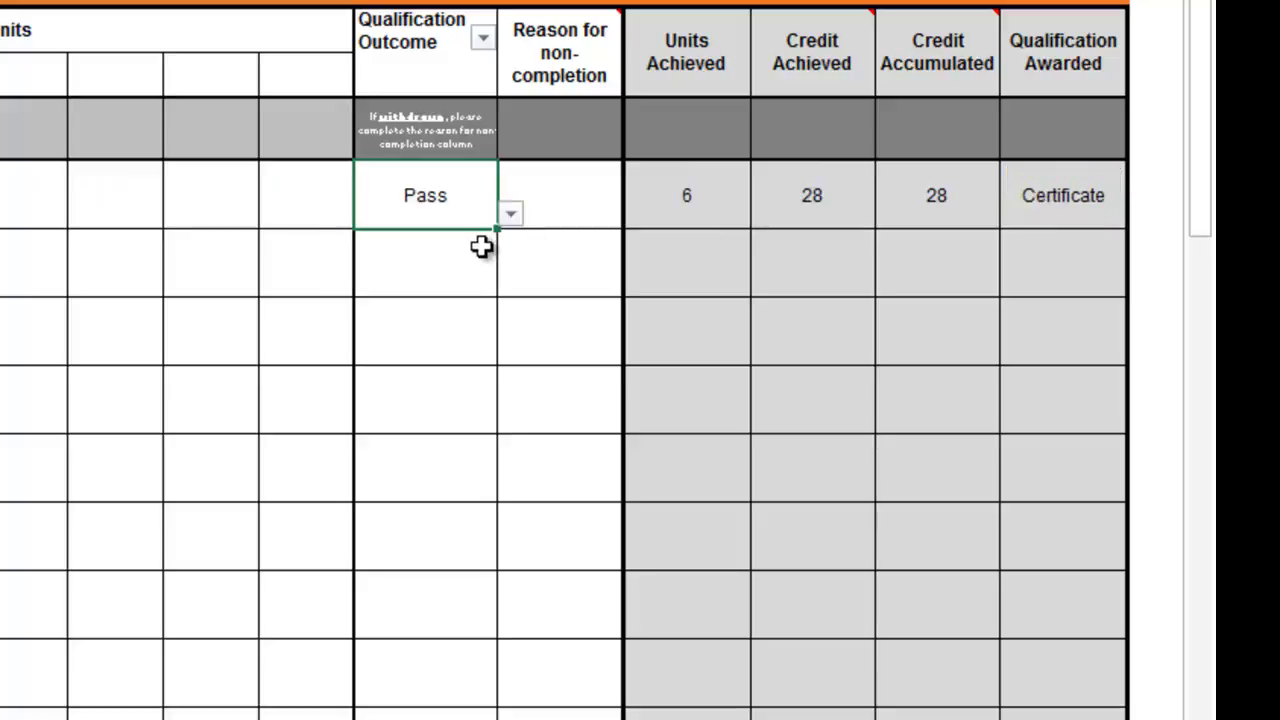
left_click(586, 206)
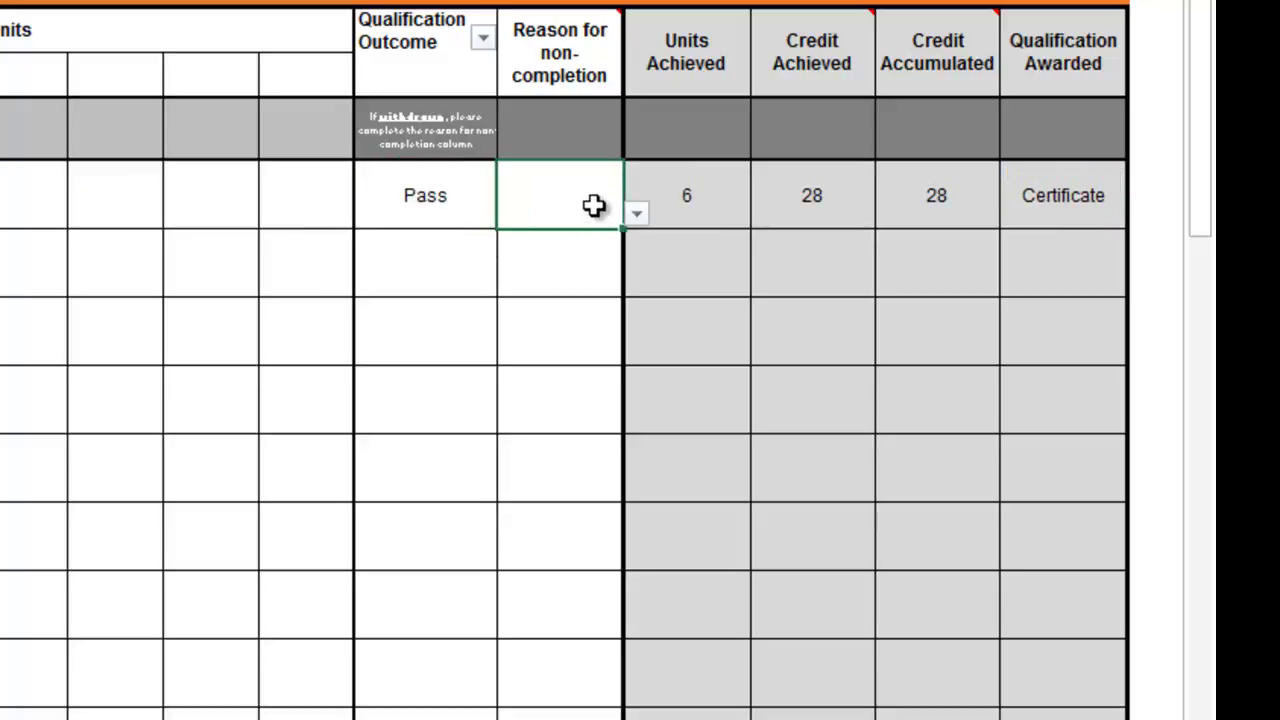
left_click(637, 215)
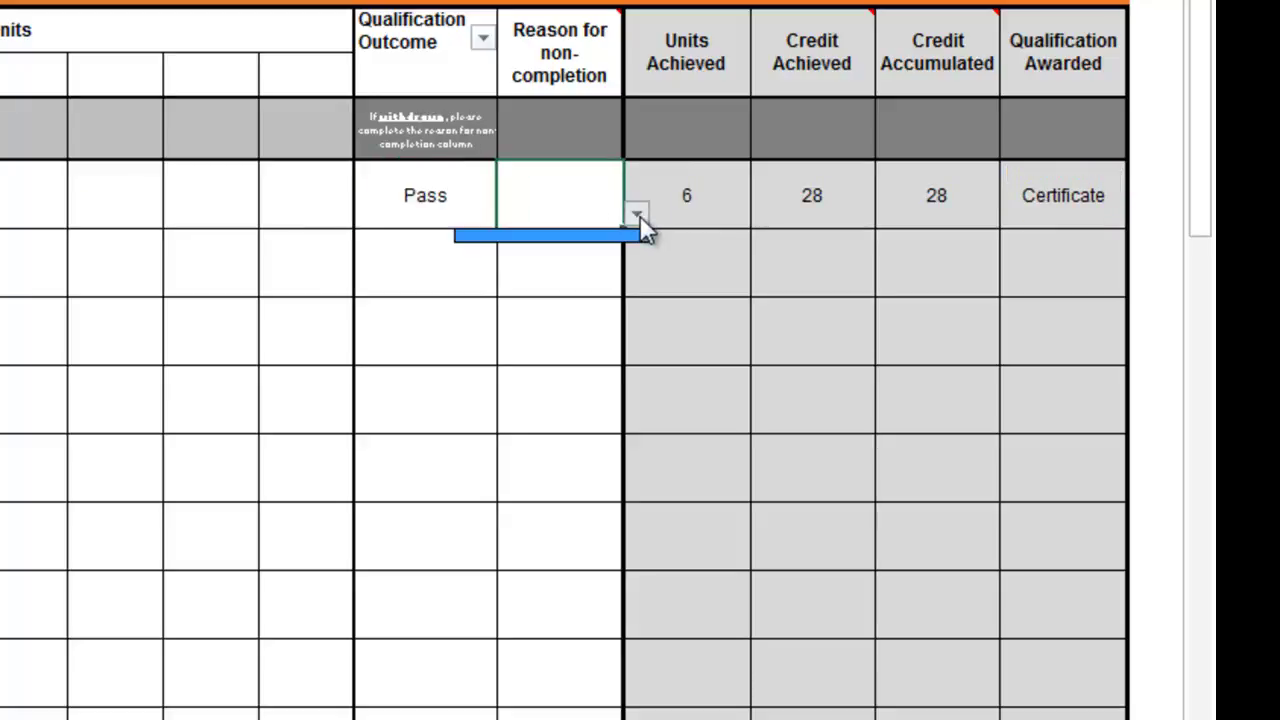
left_click(637, 215)
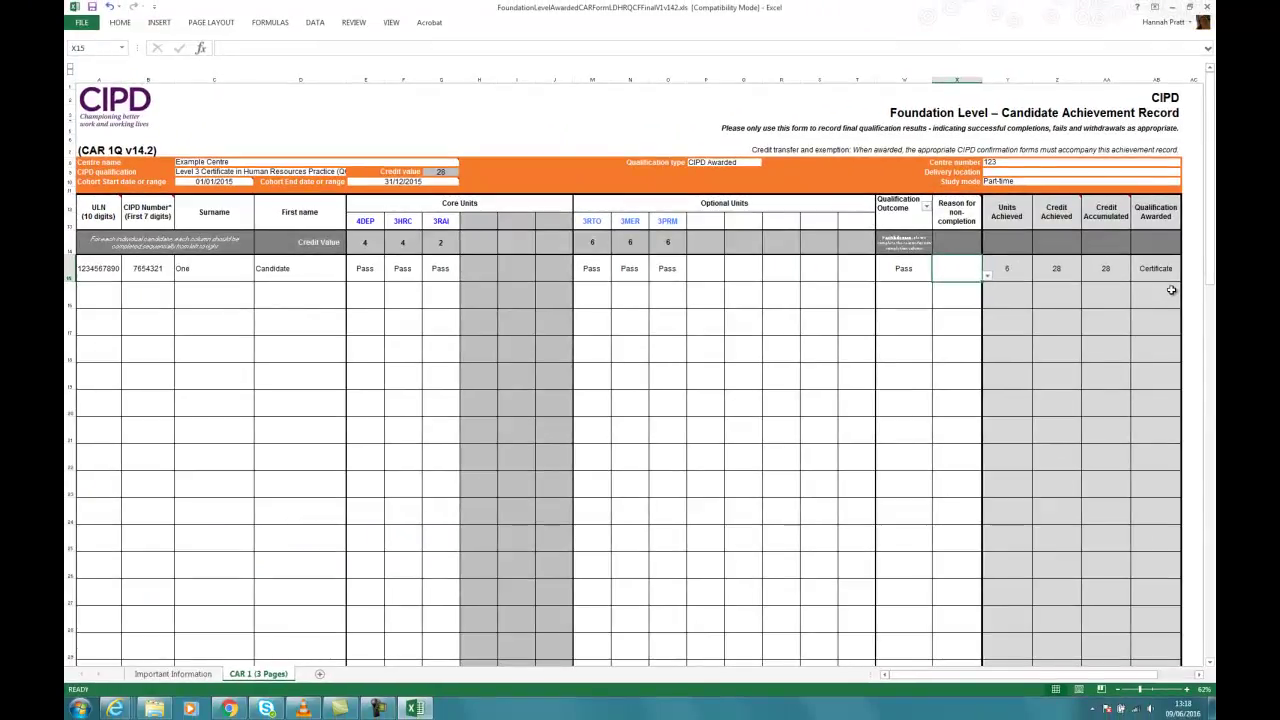
- Choose Centre as the destination for the CIPD qualification certificates in the section below the candidate table
left_click_drag(1214, 262, 1205, 606)
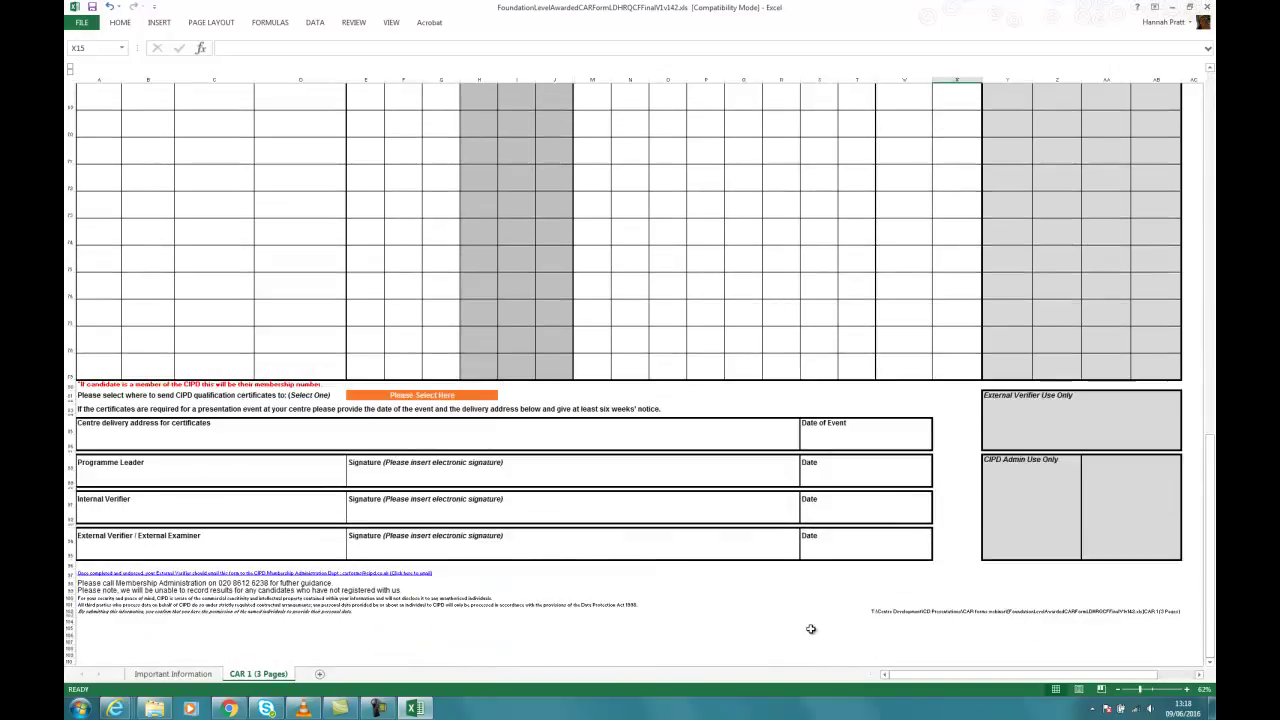
left_click(445, 396)
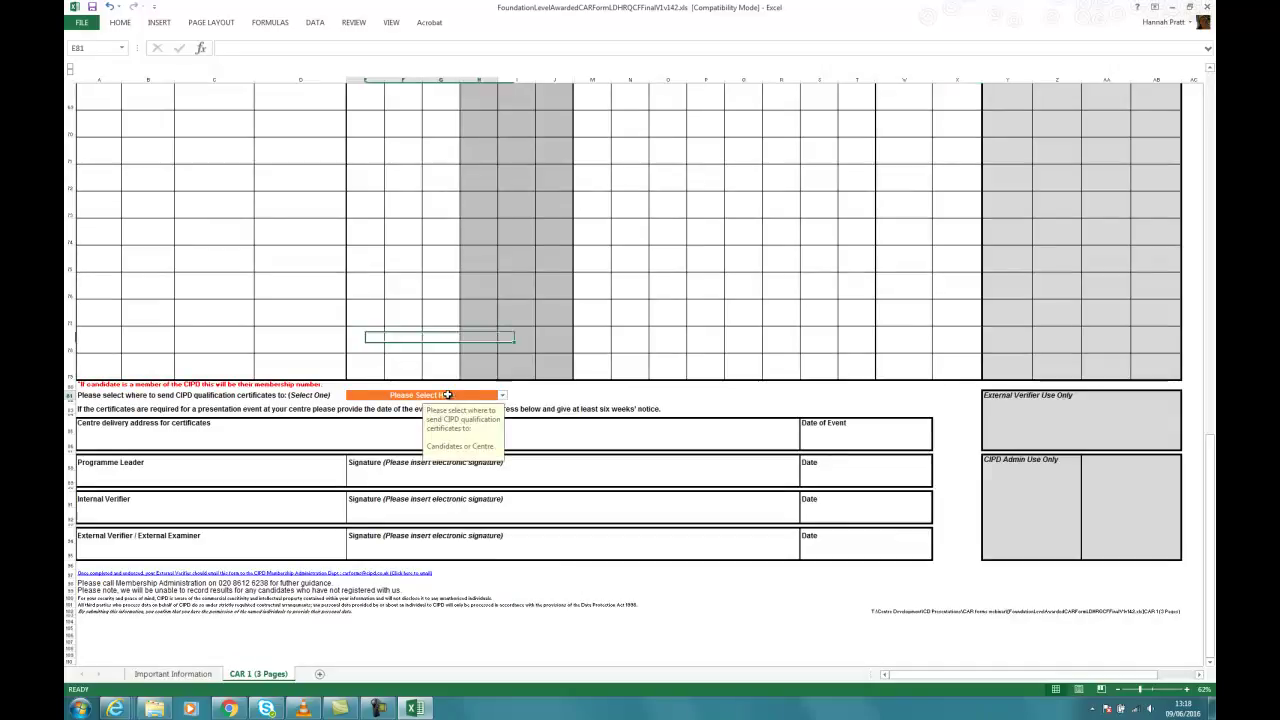
left_click(500, 396)
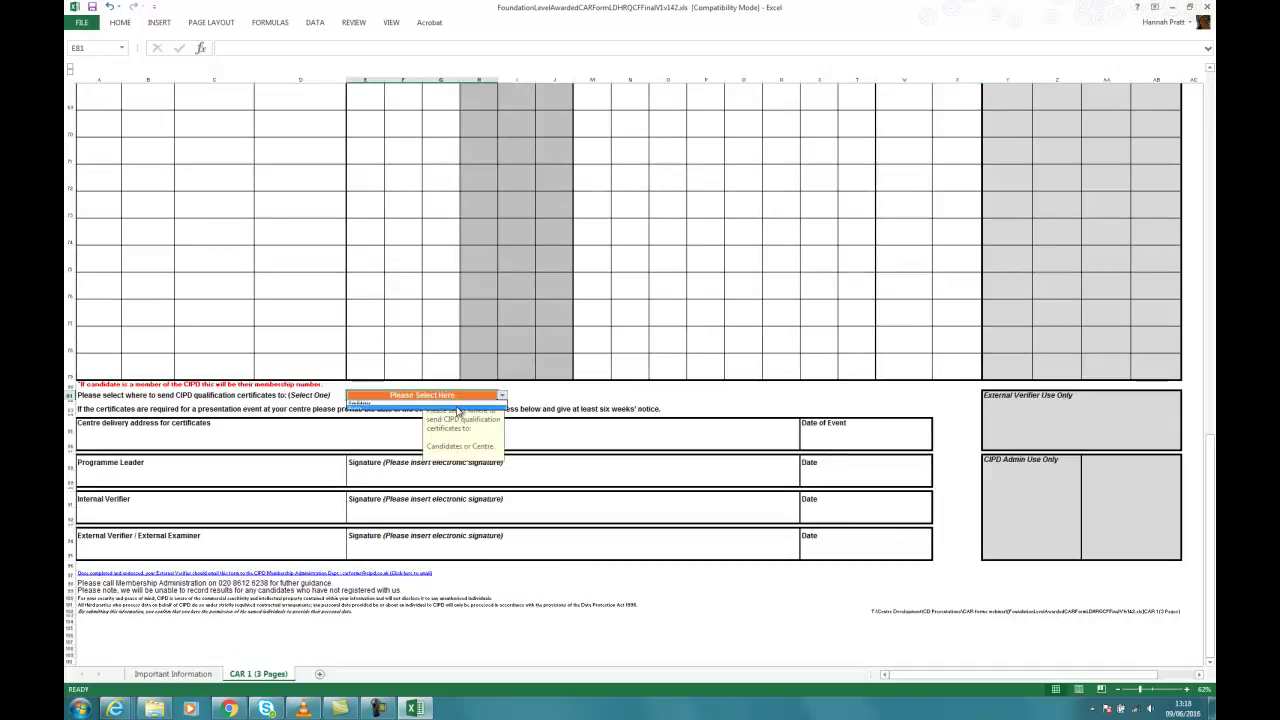
left_click(458, 413)
- Enter the centre's full postal address in the row for the centre delivery address for certificates
left_click(336, 442)
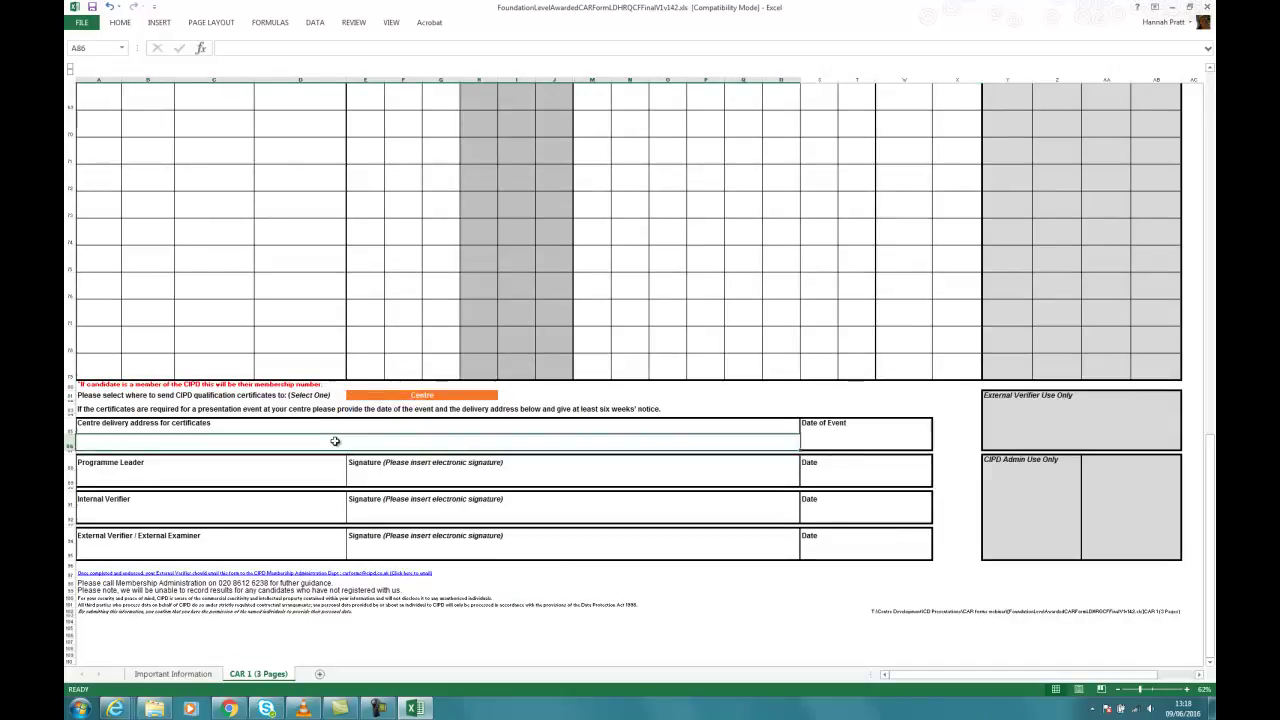
type("CIPD ")
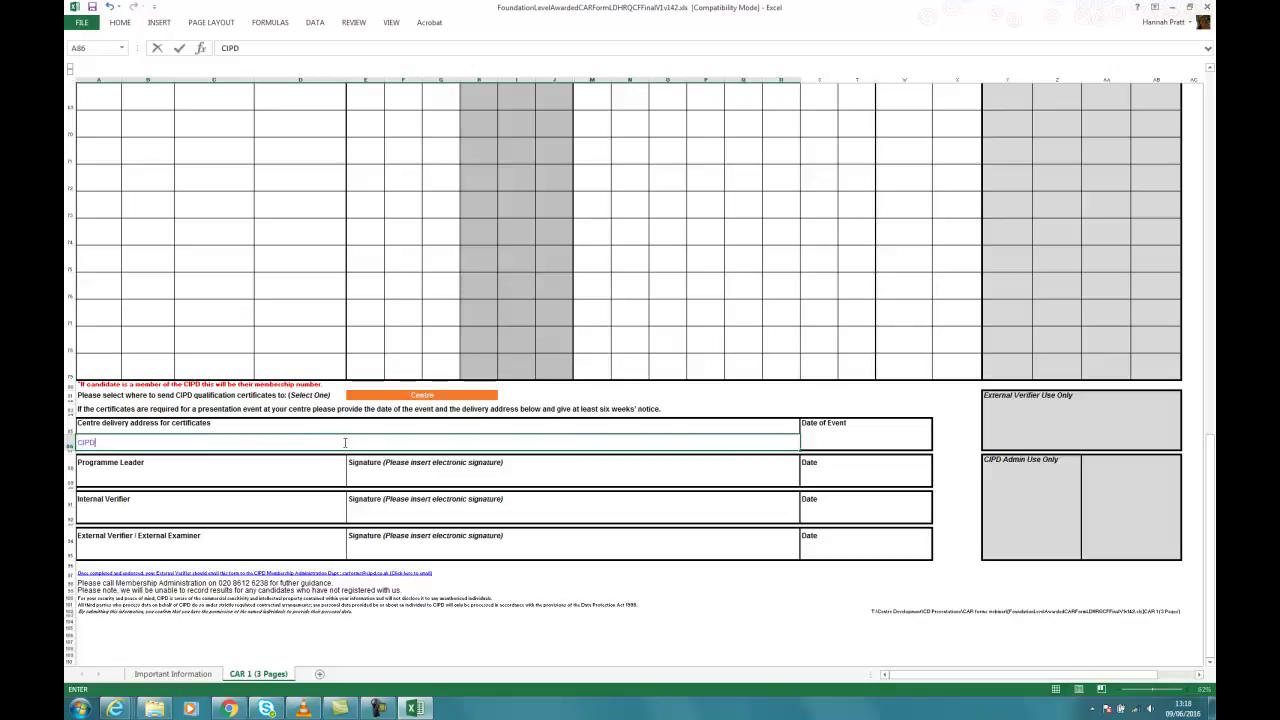
type("151 Th")
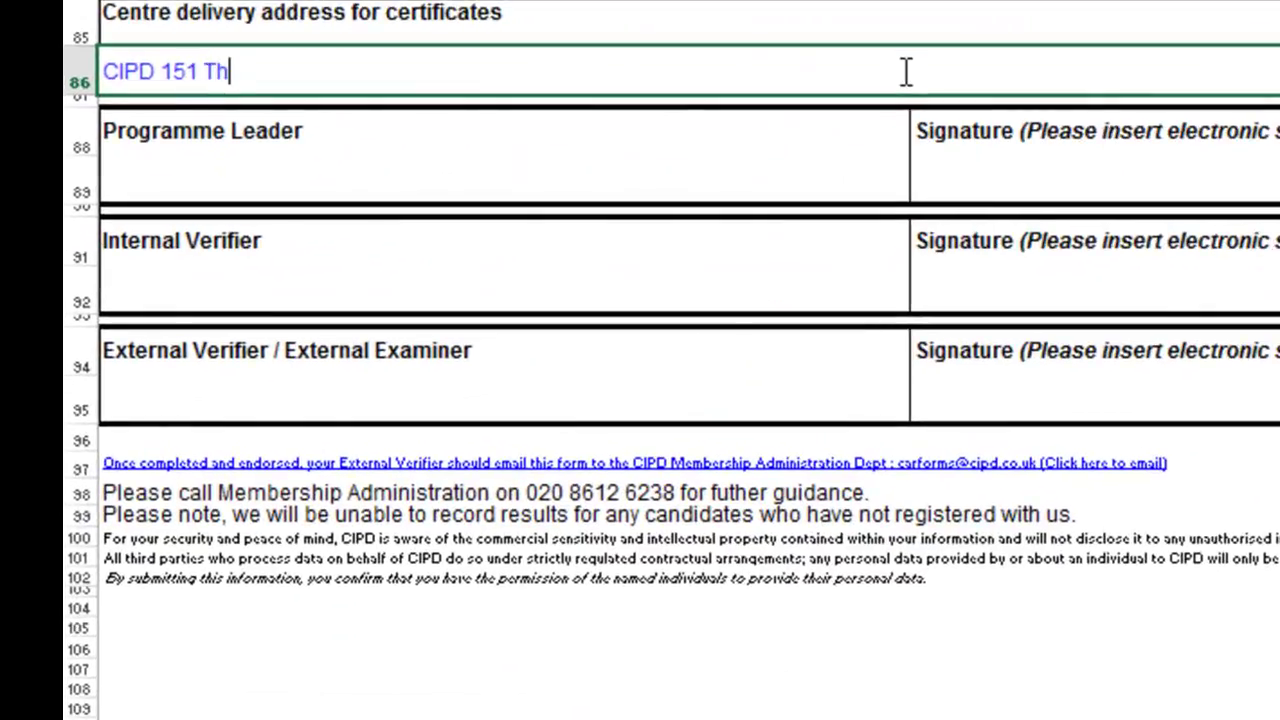
type("e Broadway ")
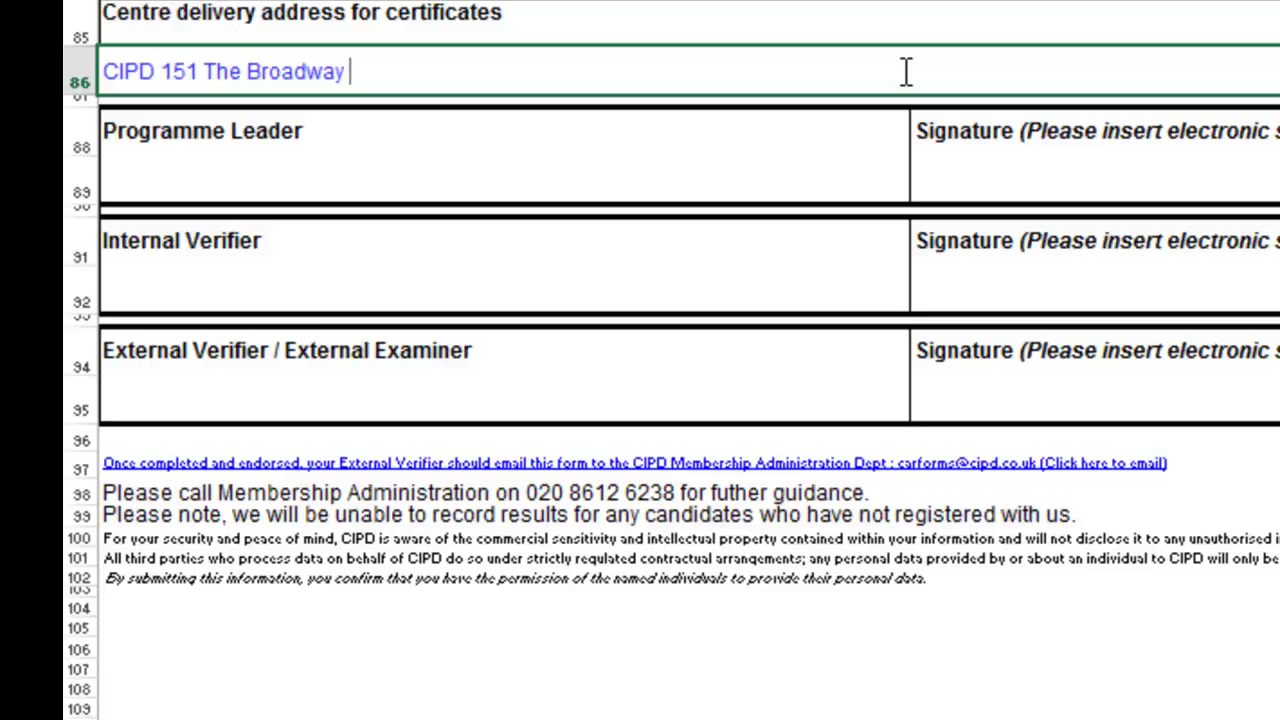
type("London")
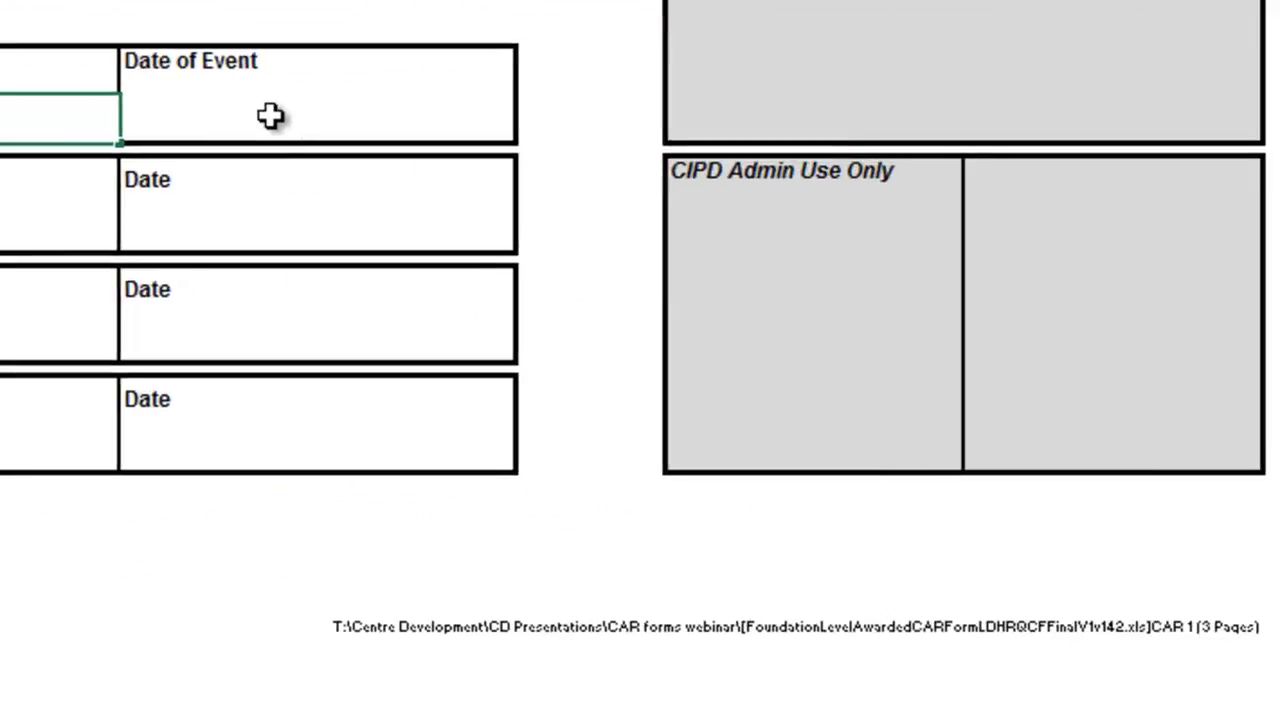
- Enter the date of the certificate presentation event, starting with 30/07, beside the delivery address
left_click(270, 116)
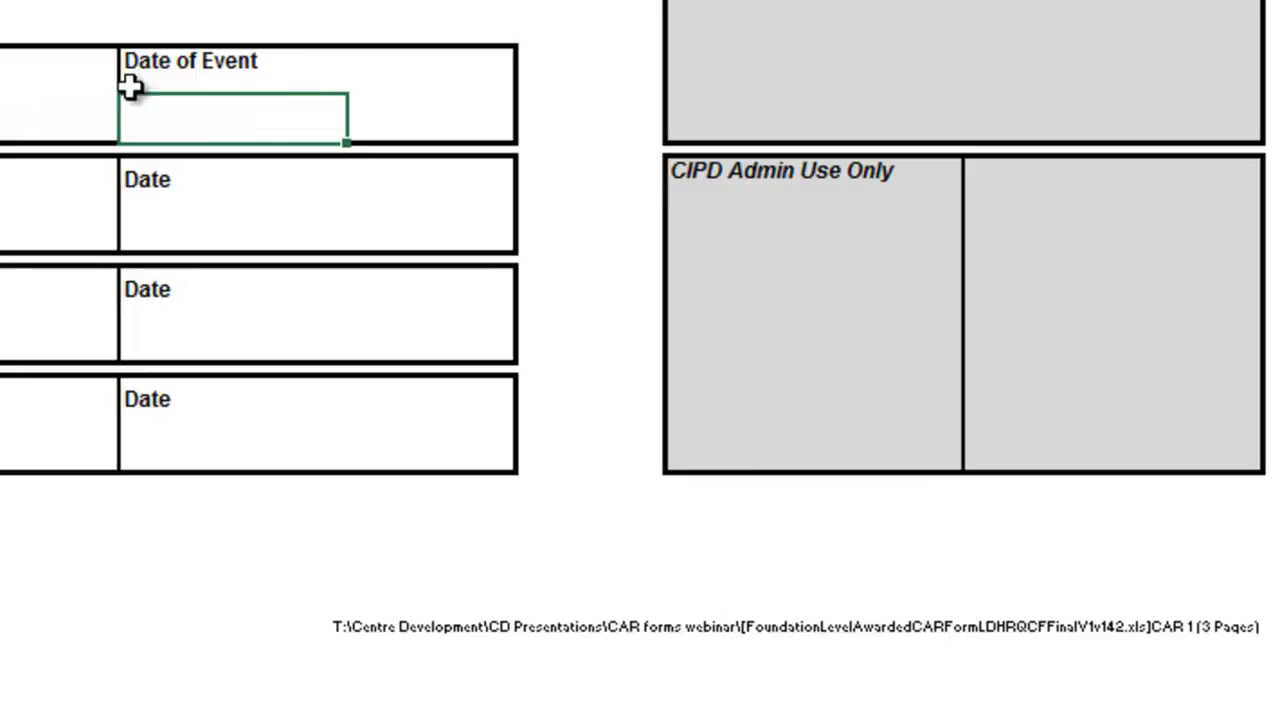
type("30/07/201")
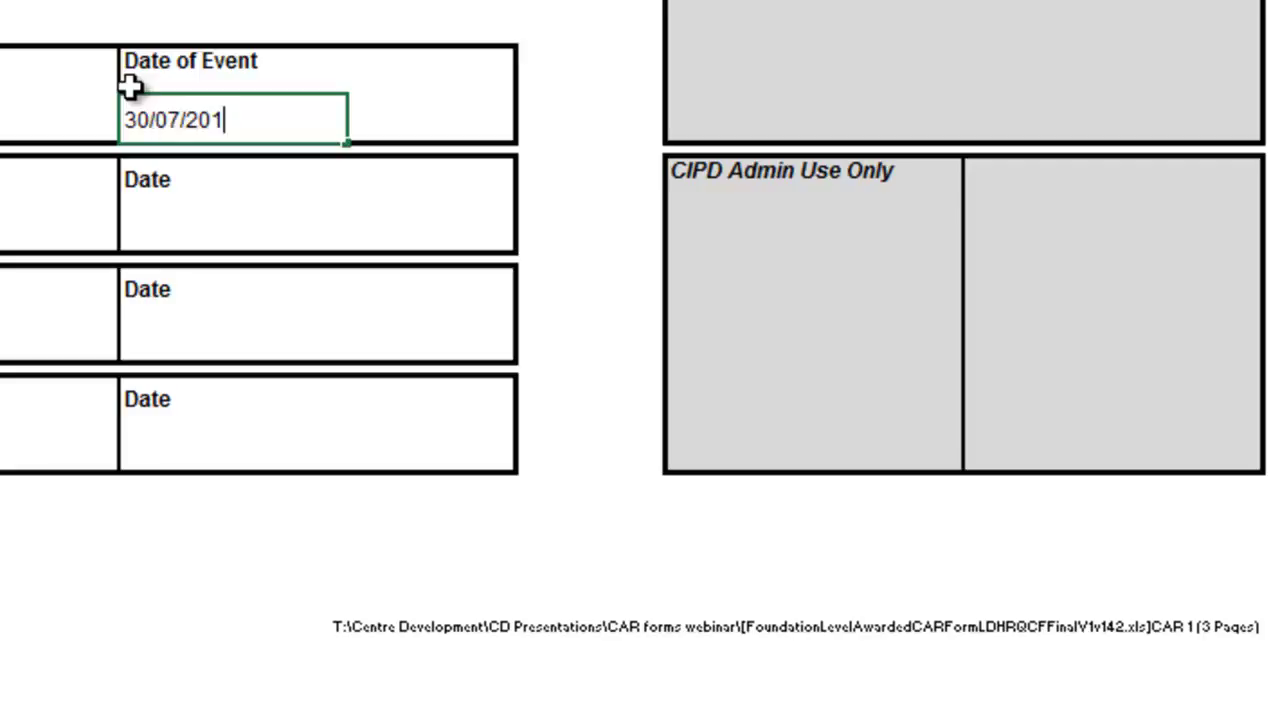